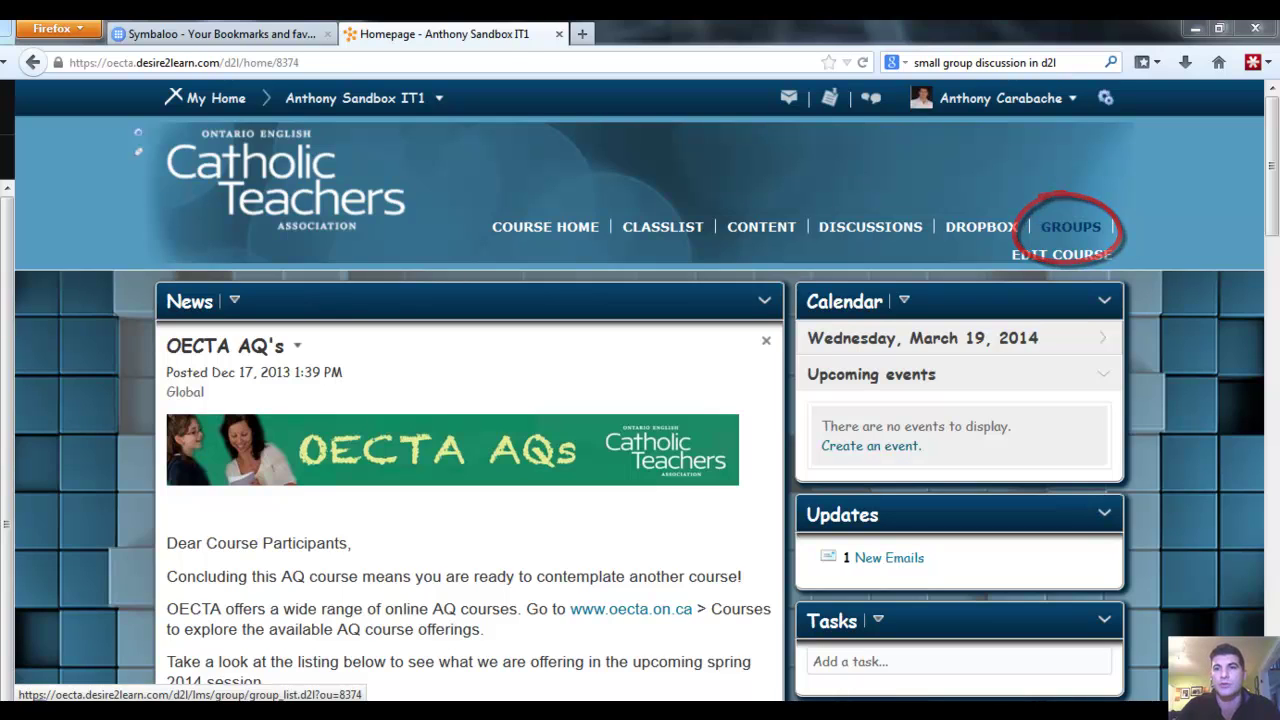
Step: Delete the Course Groupings category and its three groups from the course's group management page
{"action": "left_click", "coordinate": [1070, 226]}
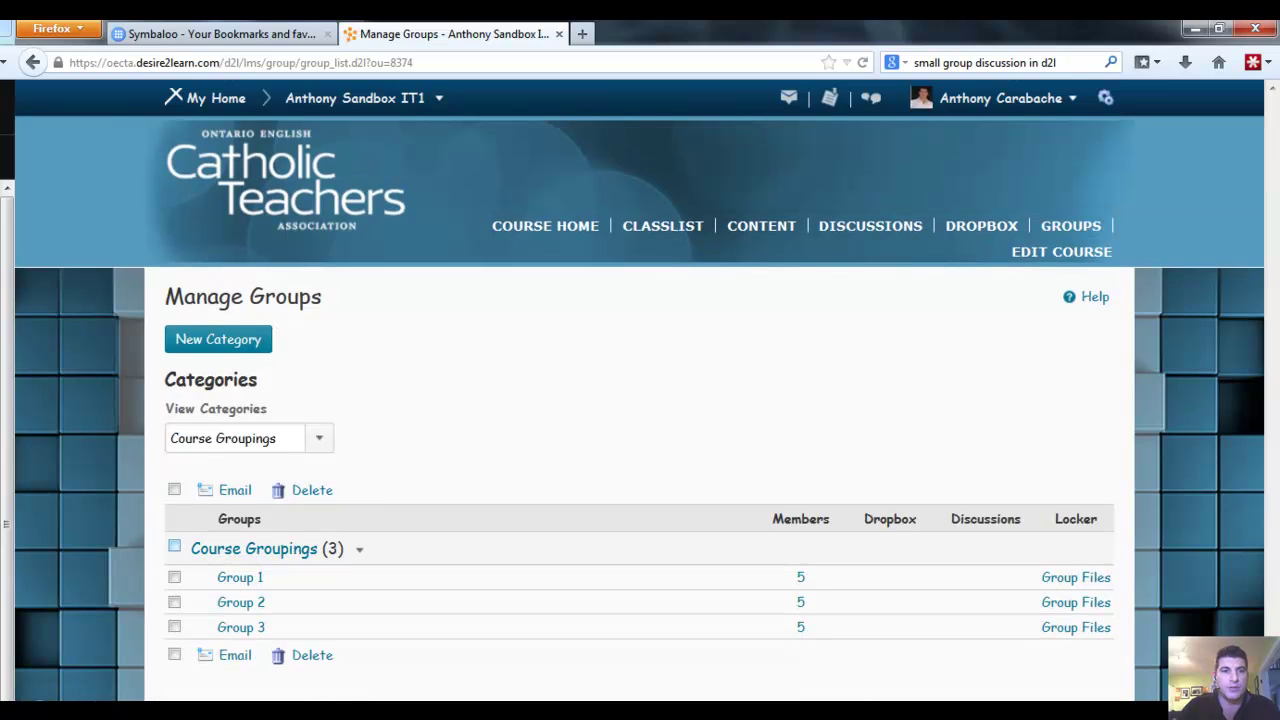
{"action": "left_click", "coordinate": [174, 546]}
{"action": "left_click", "coordinate": [314, 655]}
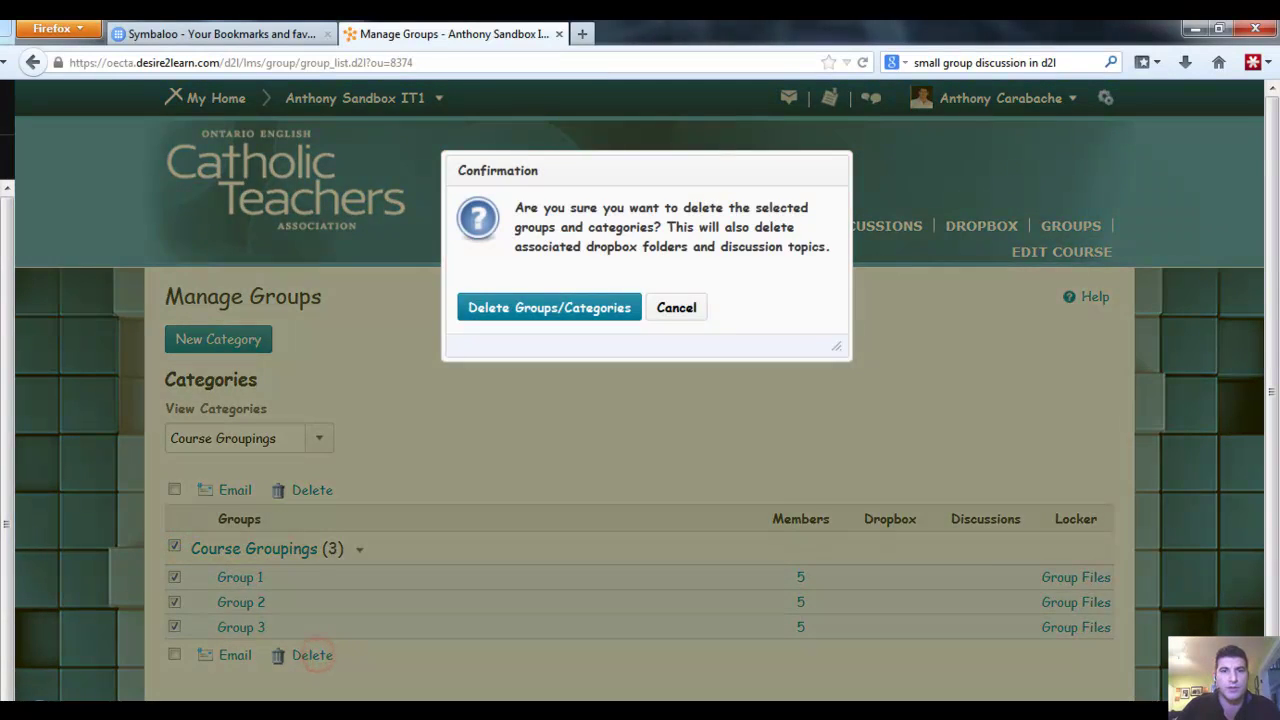
{"action": "left_click", "coordinate": [535, 302]}
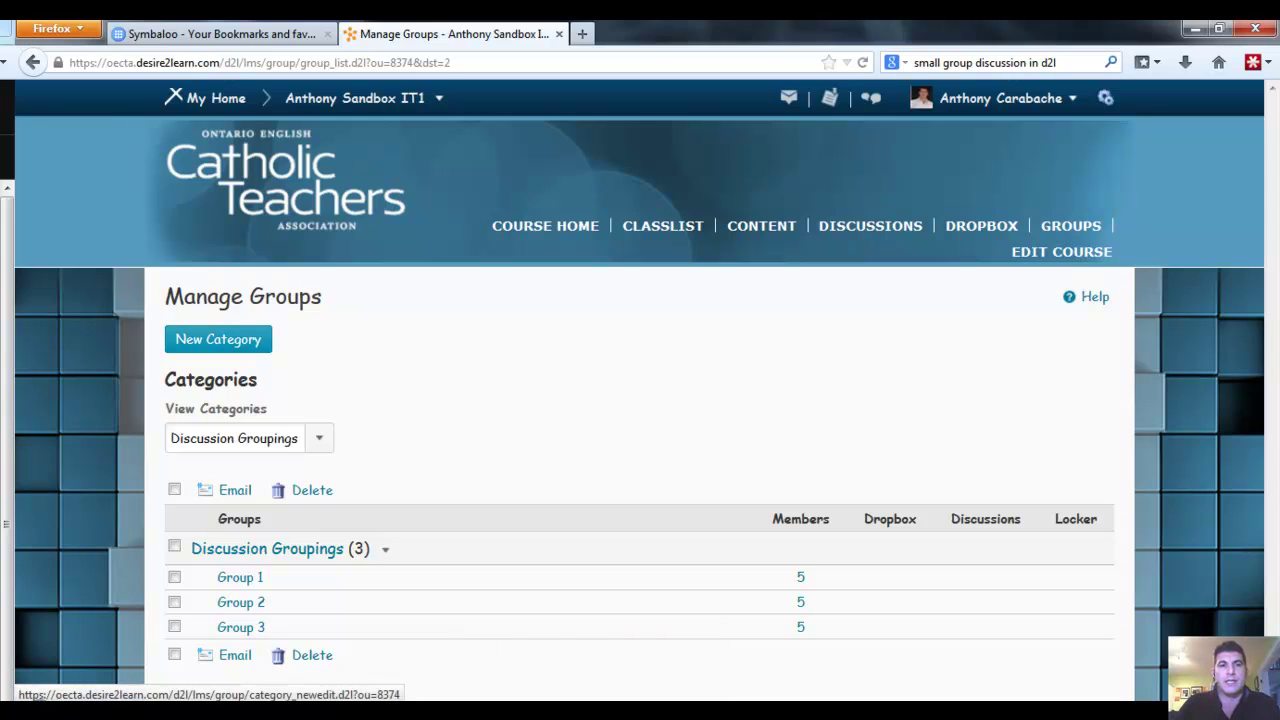
Step: Create a new group category named "Discussion Groupings"
{"action": "left_click", "coordinate": [229, 338]}
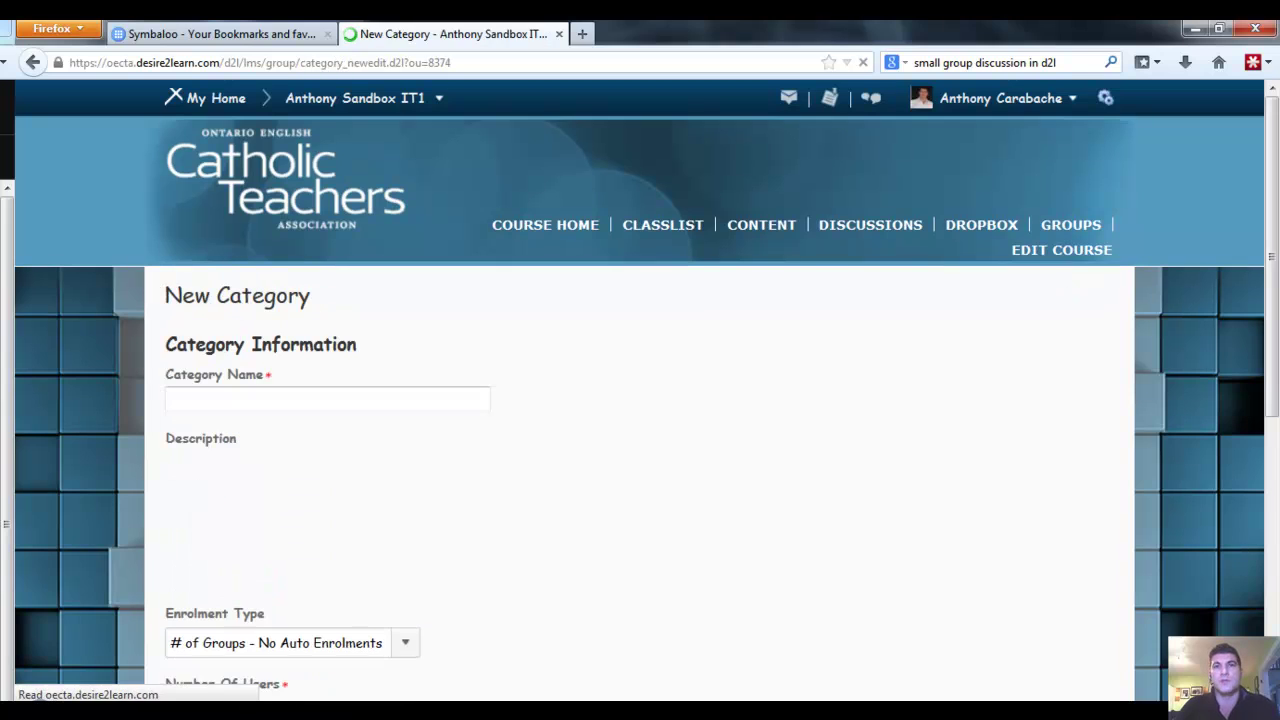
{"action": "left_click", "coordinate": [233, 399]}
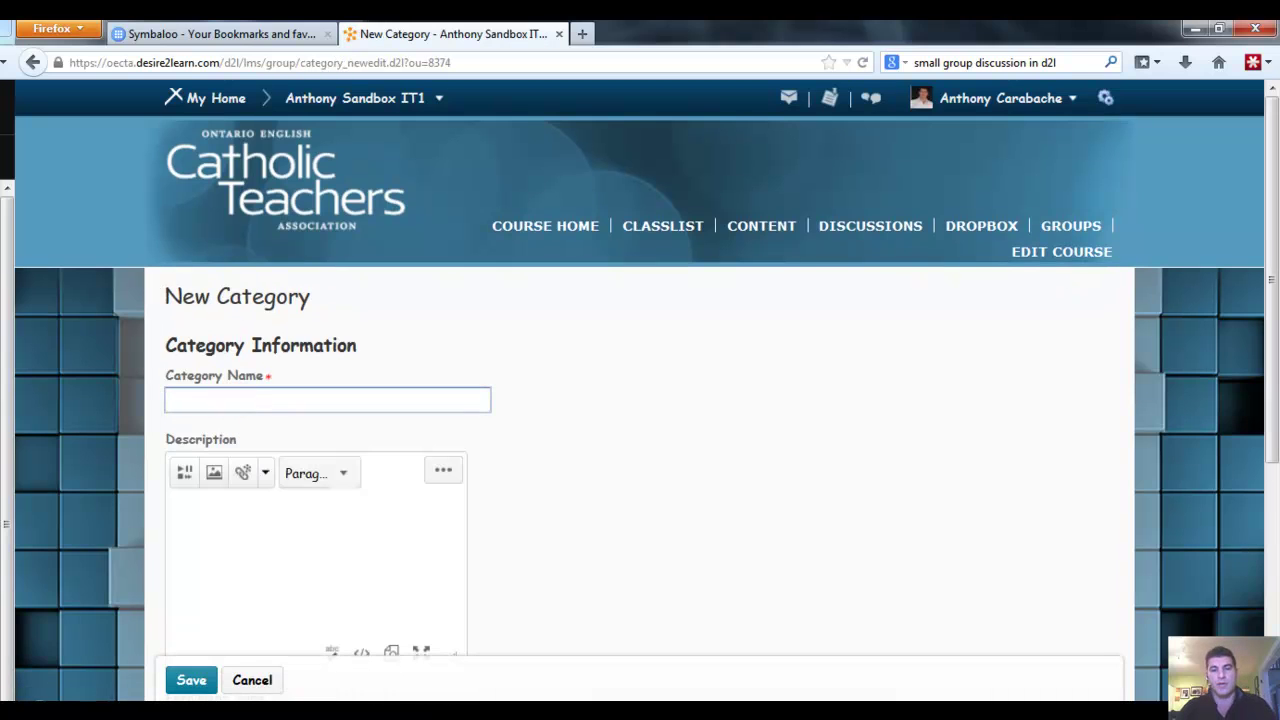
{"action": "type", "text": "Discu"}
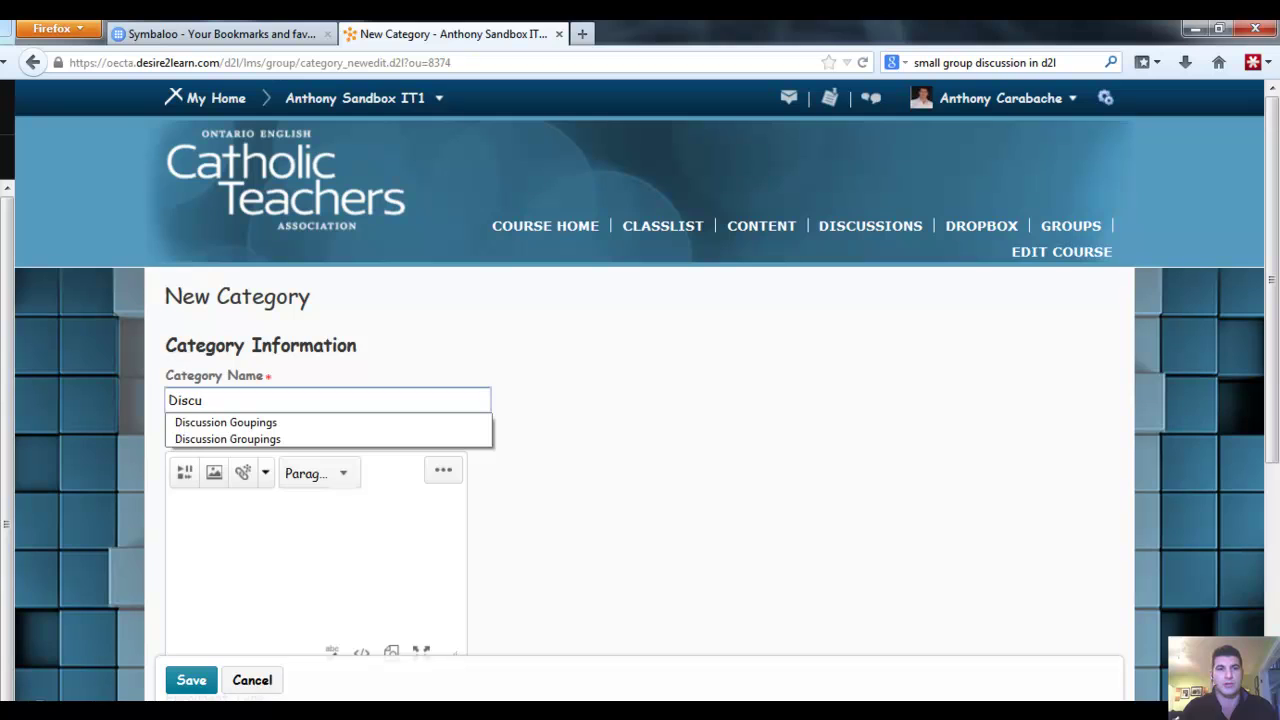
{"action": "left_click", "coordinate": [244, 438]}
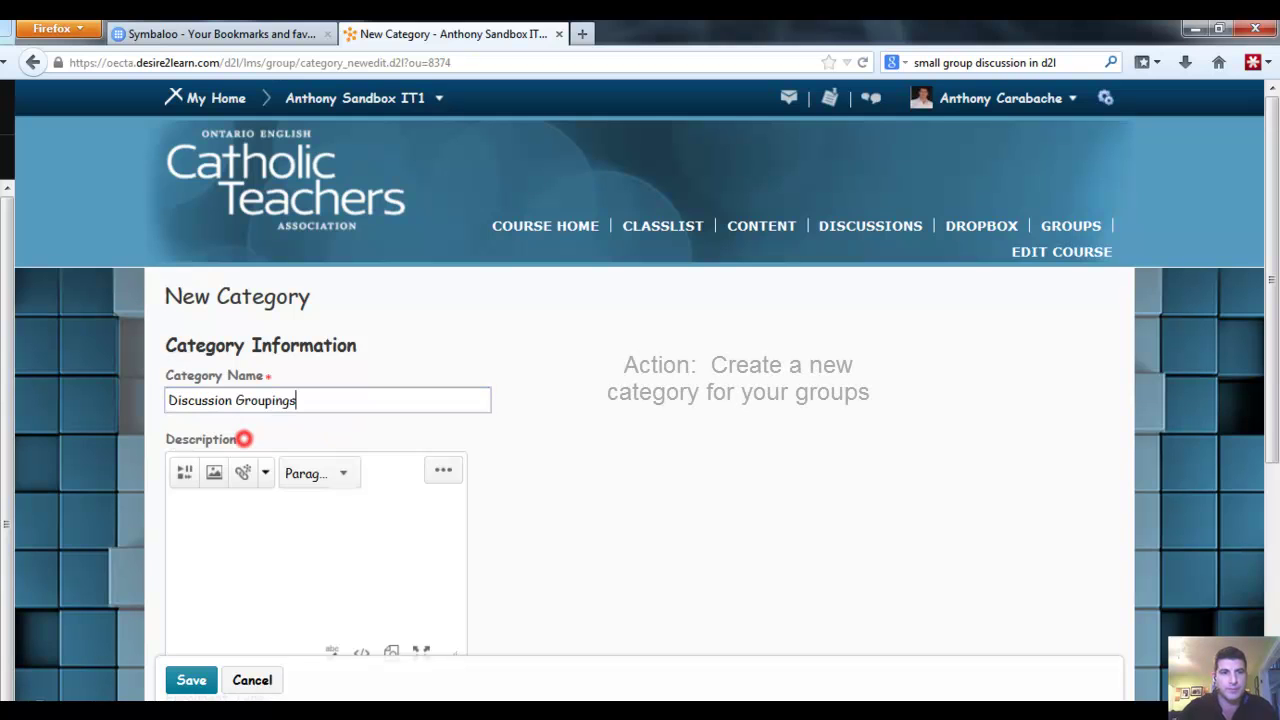
Step: Enter "Spring 2014 Groupings" as the category's description
{"action": "scroll", "coordinate": [244, 438], "scroll_direction": "down", "scroll_amount": 2}
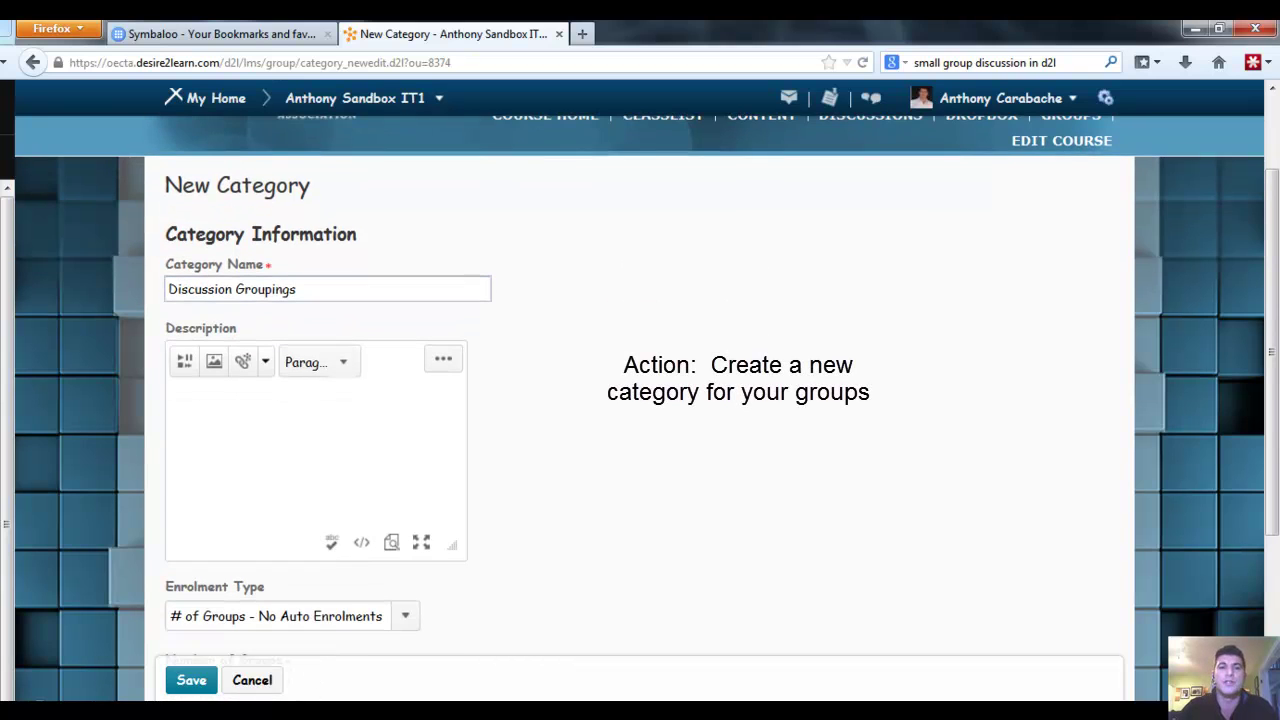
{"action": "left_click", "coordinate": [457, 543]}
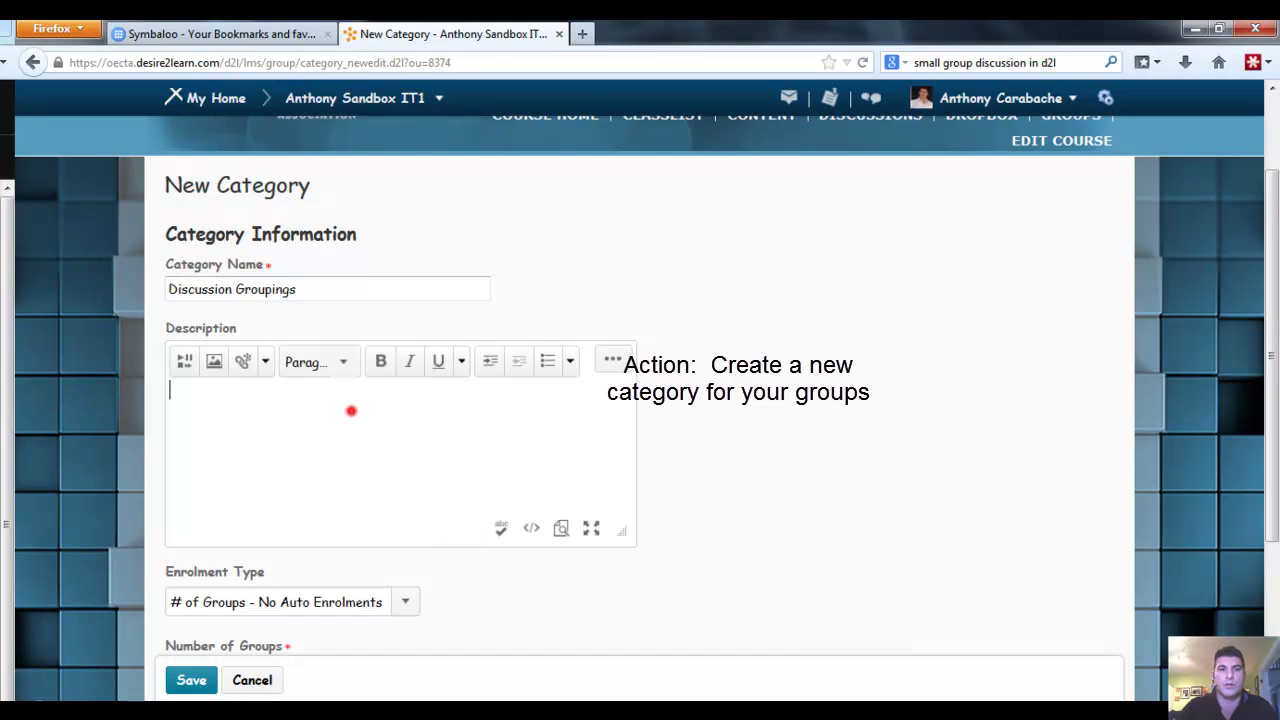
{"action": "type", "text": "Spring 2"}
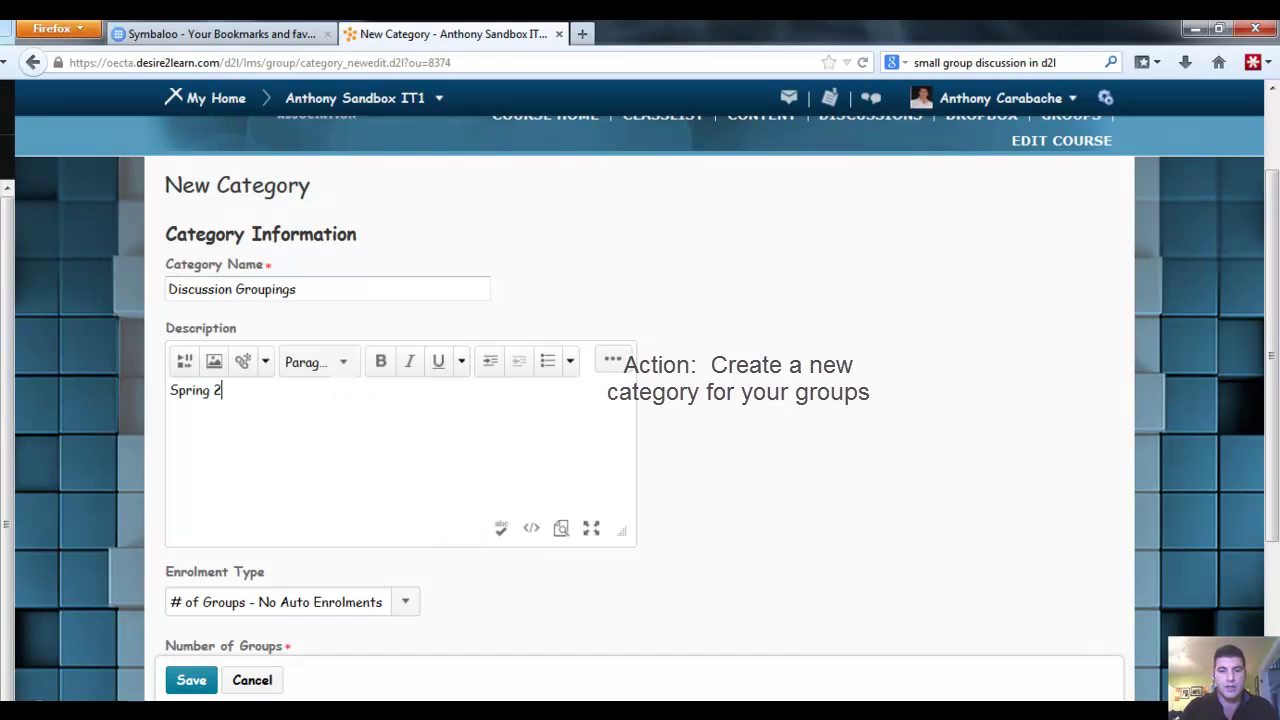
{"action": "type", "text": "014 Group"}
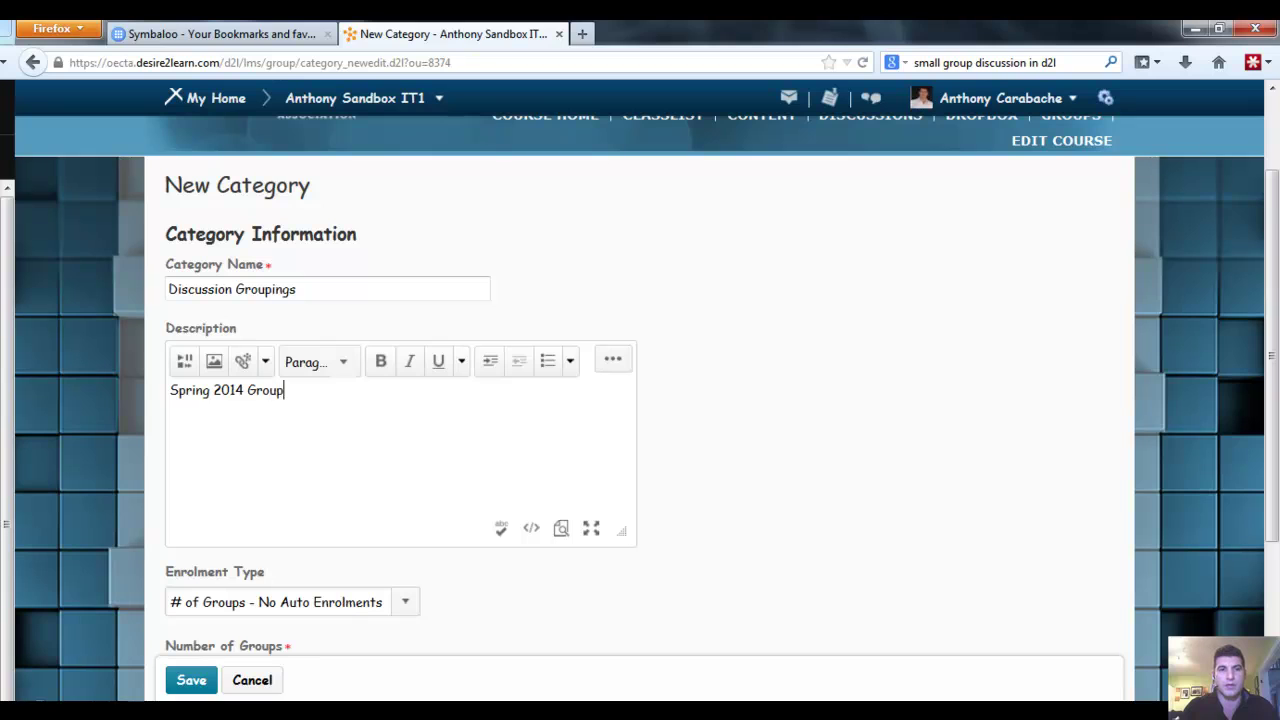
{"action": "type", "text": "ings"}
{"action": "left_click", "coordinate": [716, 455]}
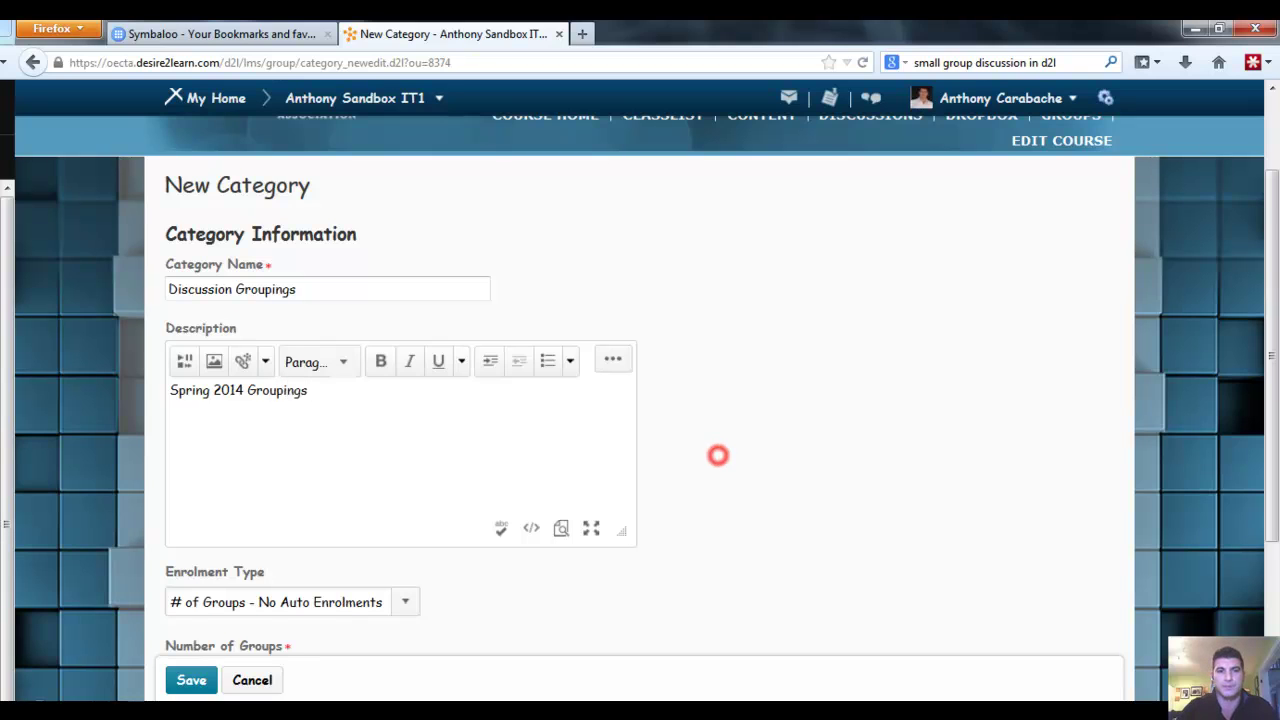
Step: Set the category's enrolment type to "Groups of #" with 5 users per group
{"action": "scroll", "coordinate": [716, 455], "scroll_direction": "down", "scroll_amount": 3}
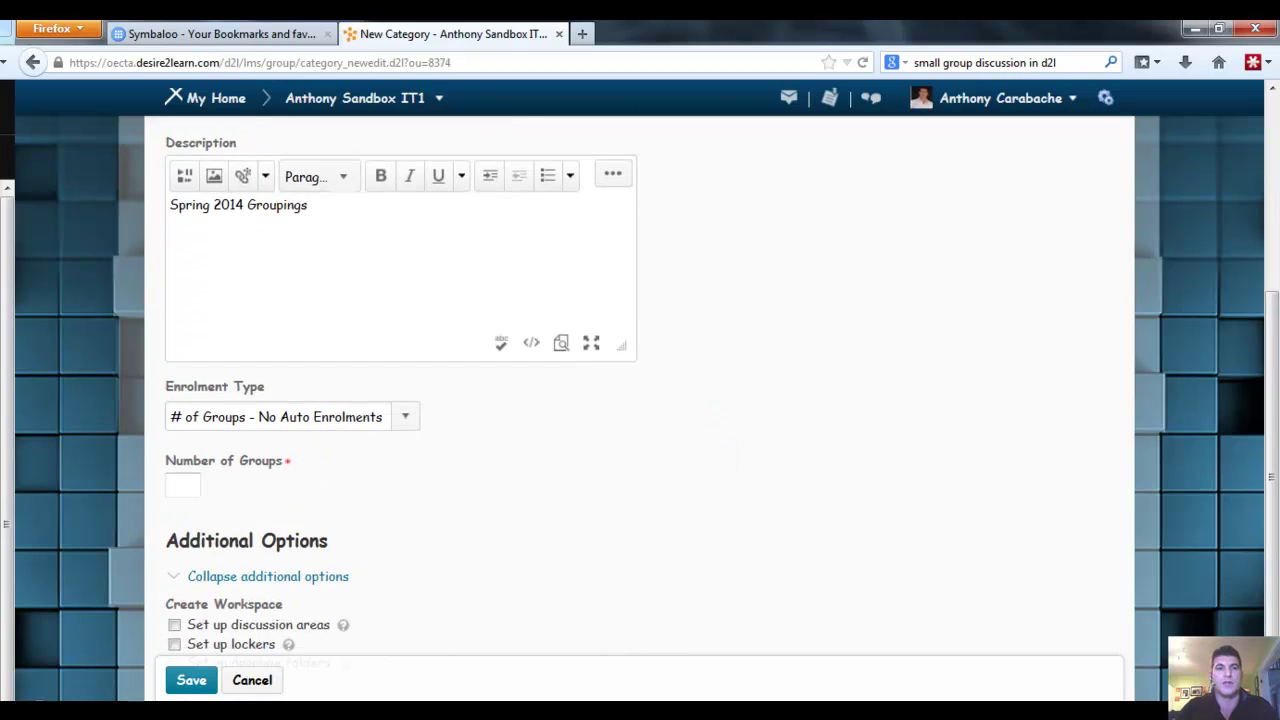
{"action": "left_click", "coordinate": [400, 416]}
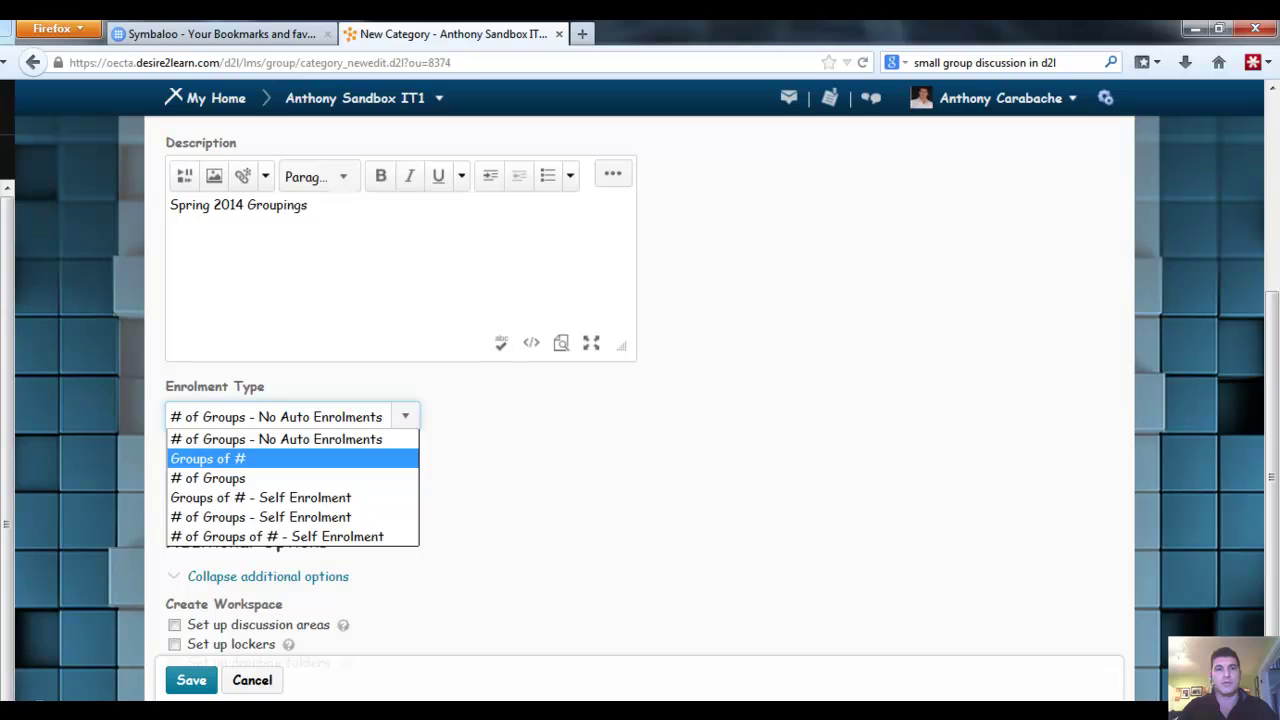
{"action": "left_click", "coordinate": [367, 457]}
{"action": "left_click", "coordinate": [185, 486]}
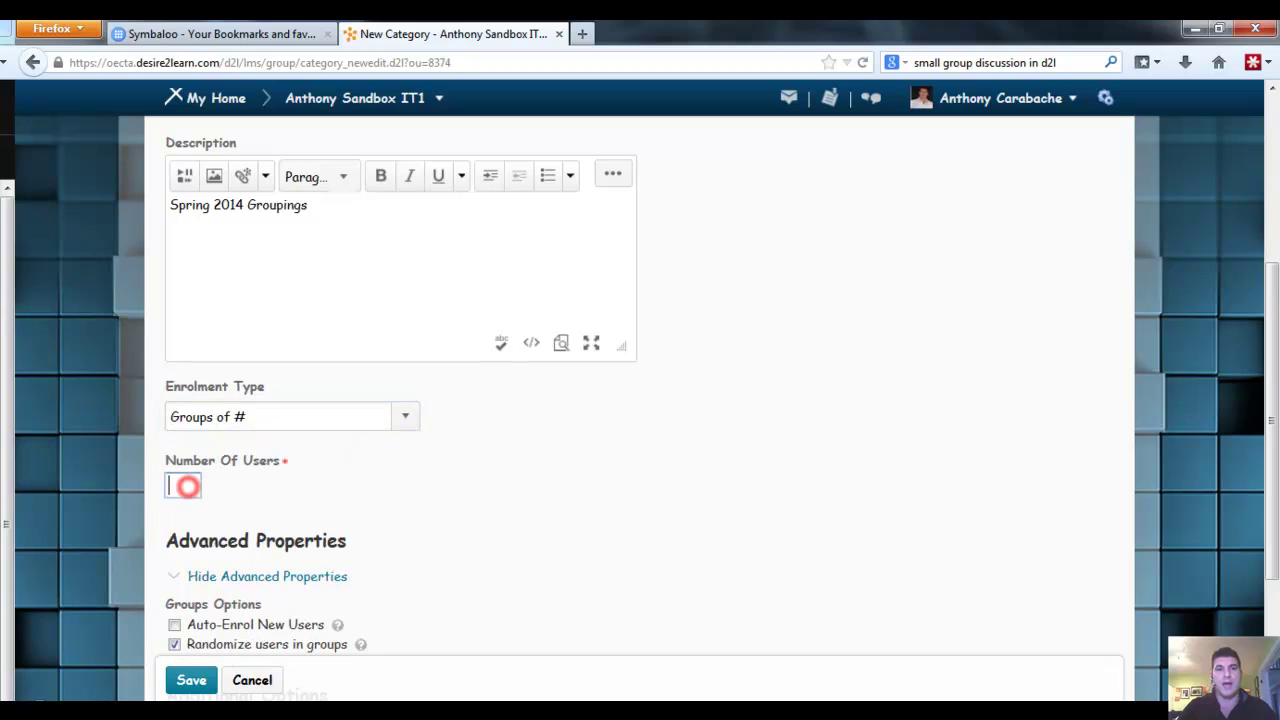
{"action": "type", "text": "5"}
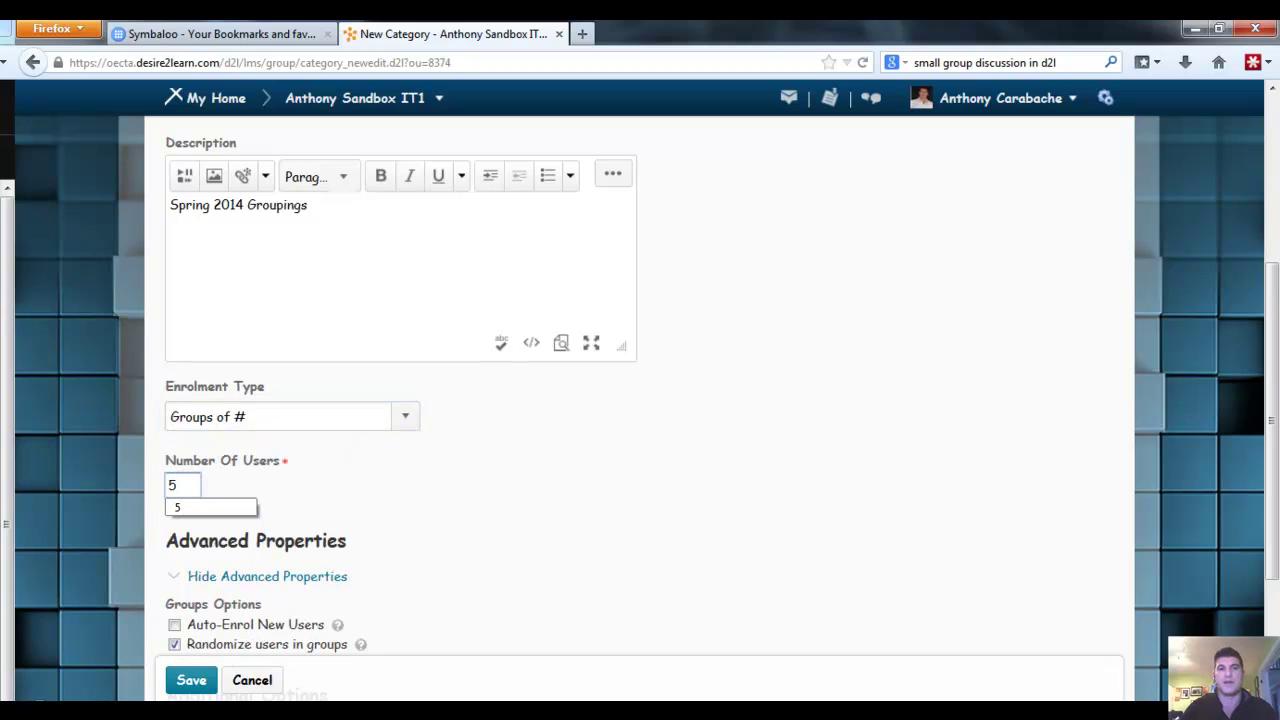
{"action": "left_click", "coordinate": [195, 507]}
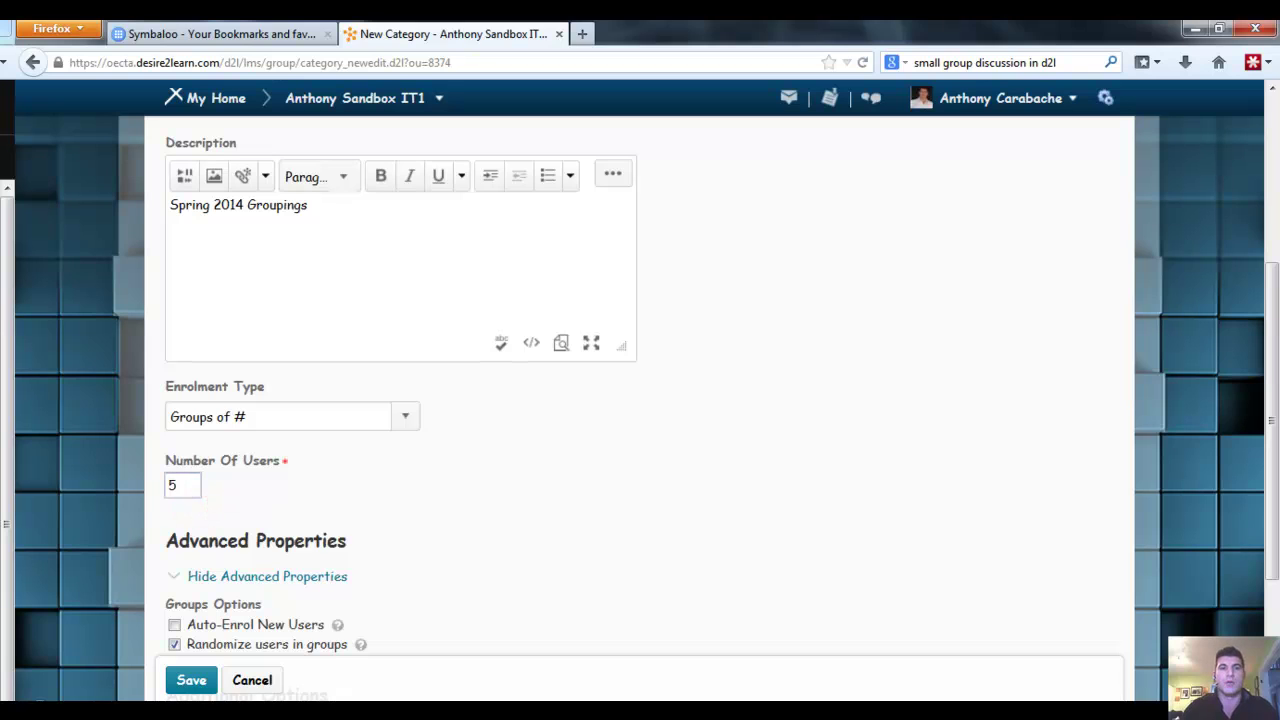
Step: Enable Auto-Enrol New Users for the category and save it
{"action": "scroll", "coordinate": [185, 484], "scroll_direction": "down", "scroll_amount": 1}
{"action": "scroll", "coordinate": [640, 400], "scroll_direction": "down", "scroll_amount": 2}
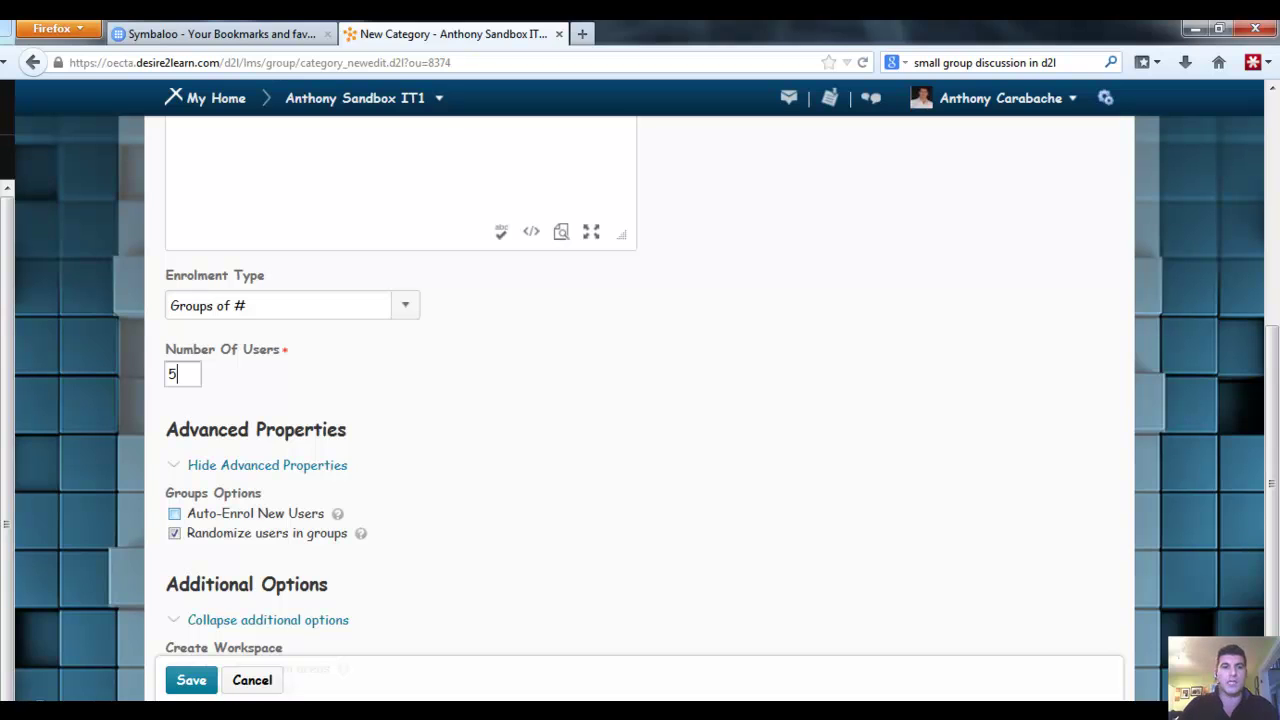
{"action": "left_click", "coordinate": [174, 513]}
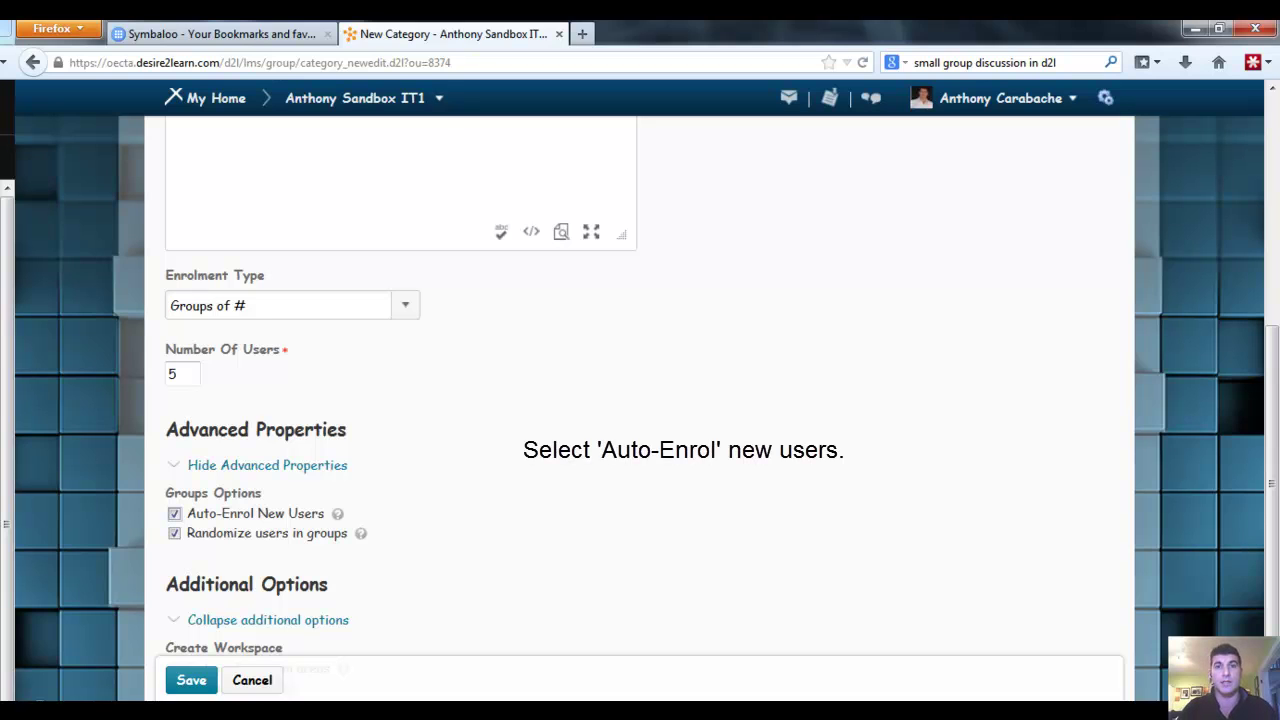
{"action": "scroll", "coordinate": [640, 400], "scroll_direction": "down", "scroll_amount": 2}
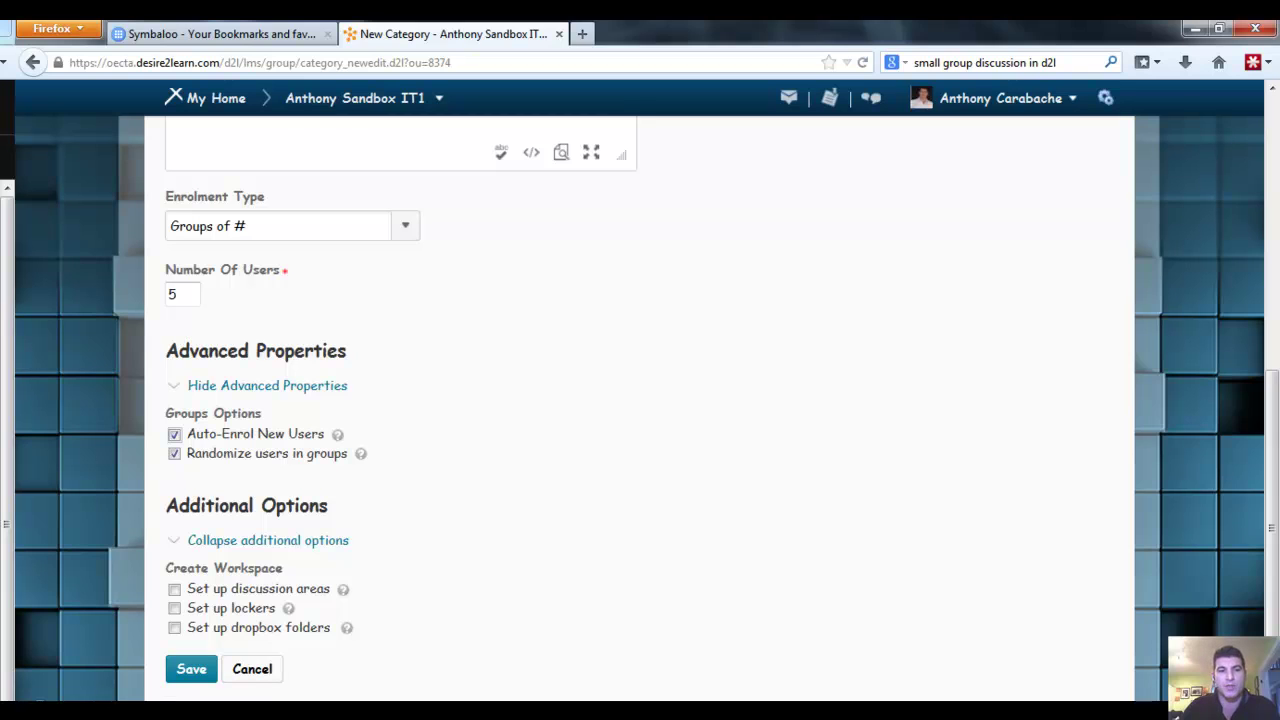
{"action": "left_click", "coordinate": [191, 669]}
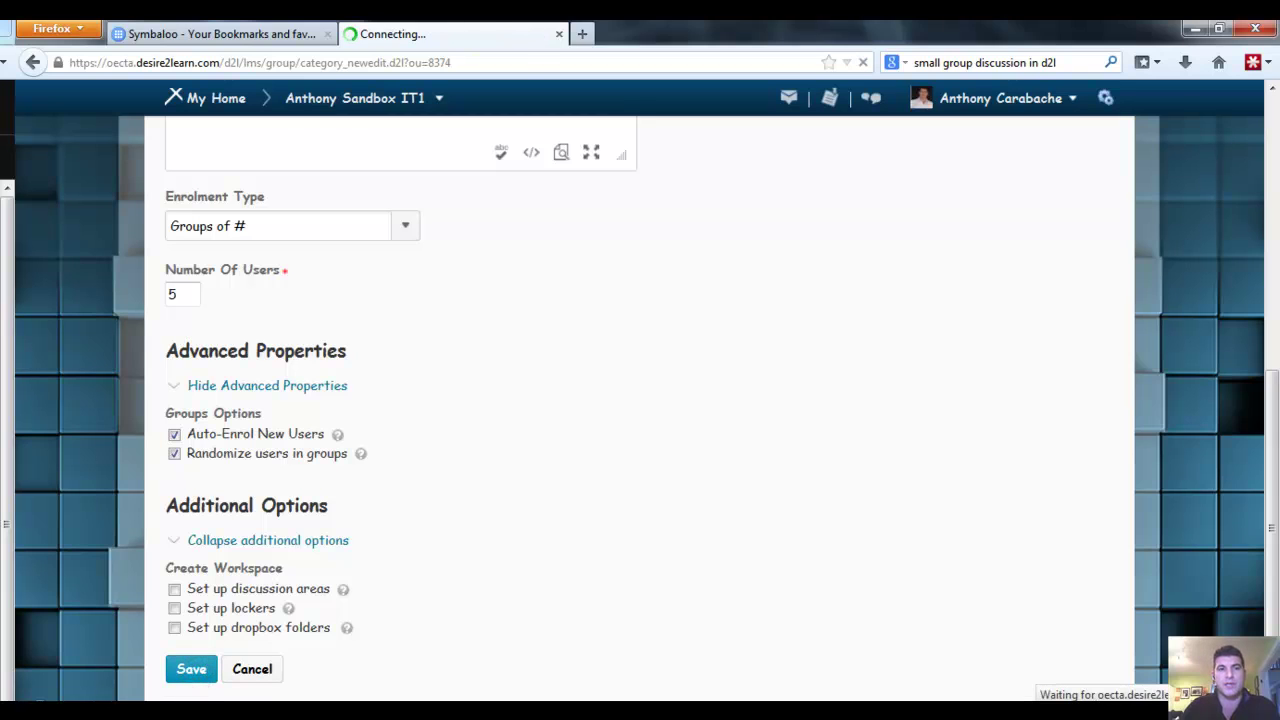
Step: Open the course's discussions list and examine the "Surface Surfing and the OZ Effect" forum and its topic listing
{"action": "scroll", "coordinate": [640, 400], "scroll_direction": "down", "scroll_amount": 1}
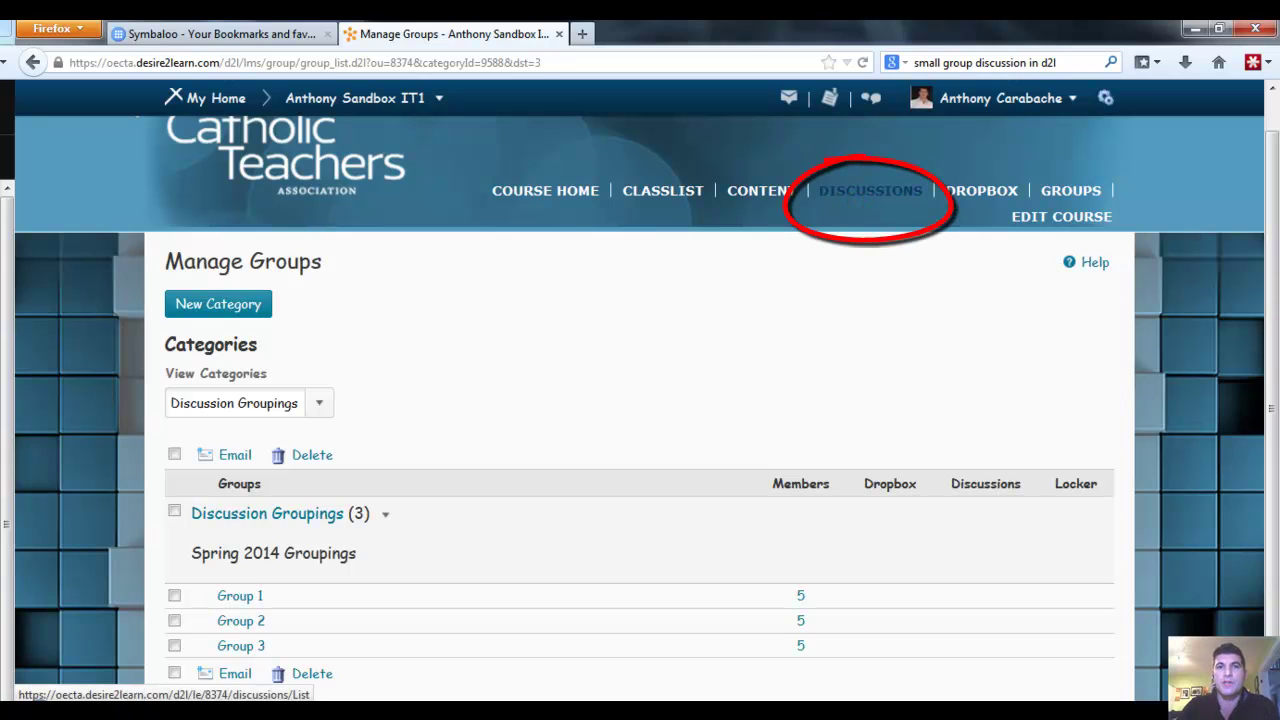
{"action": "left_click", "coordinate": [870, 190]}
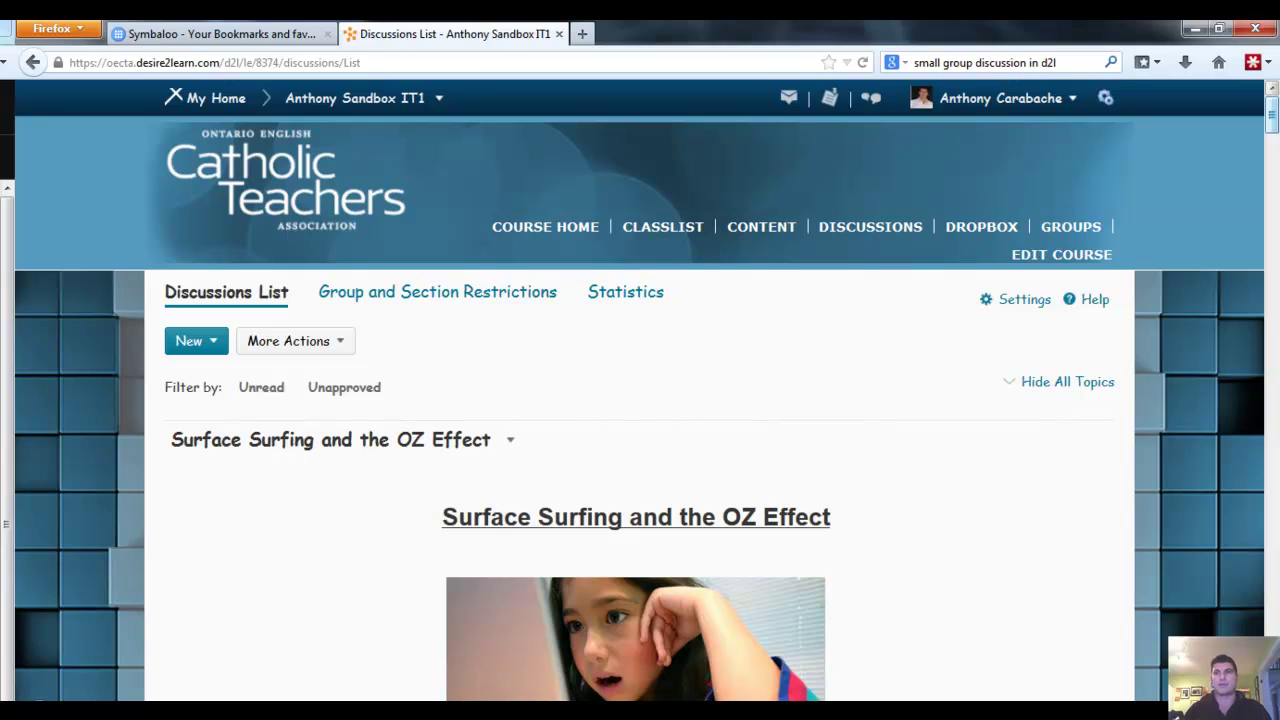
{"action": "scroll", "coordinate": [1264, 116], "scroll_direction": "down", "scroll_amount": 1}
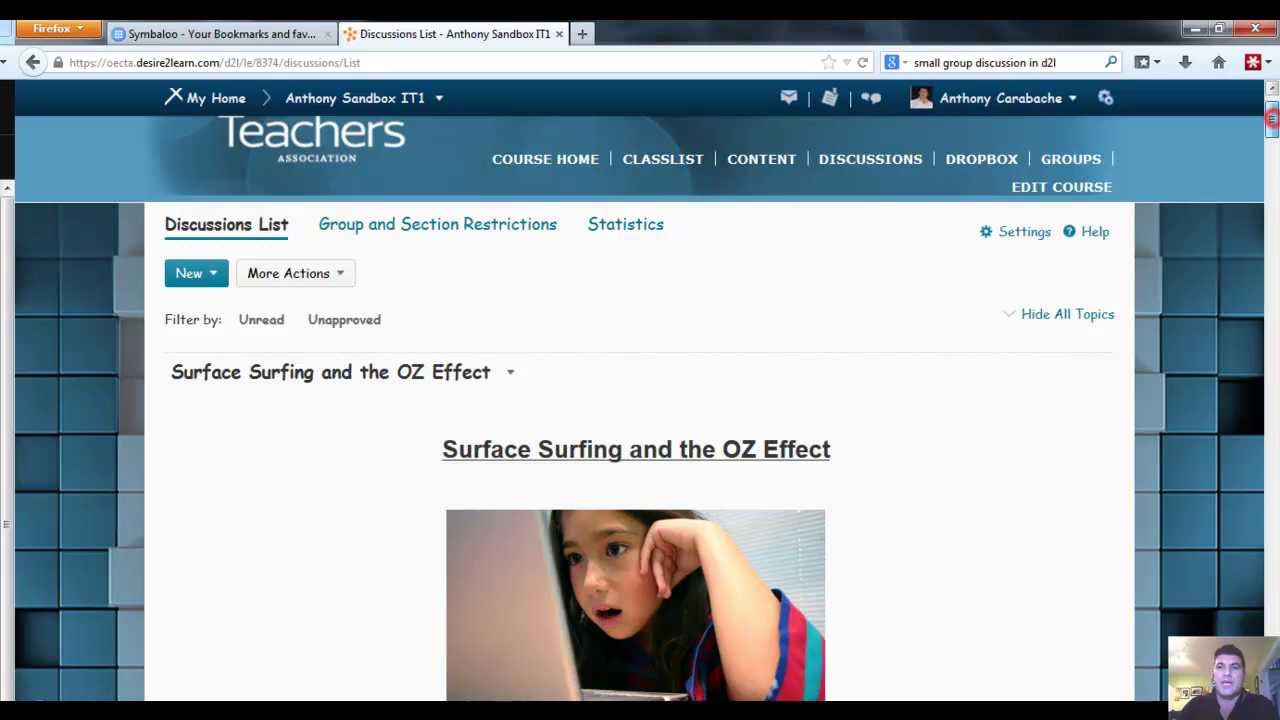
{"action": "scroll", "coordinate": [640, 400], "scroll_direction": "down", "scroll_amount": 2}
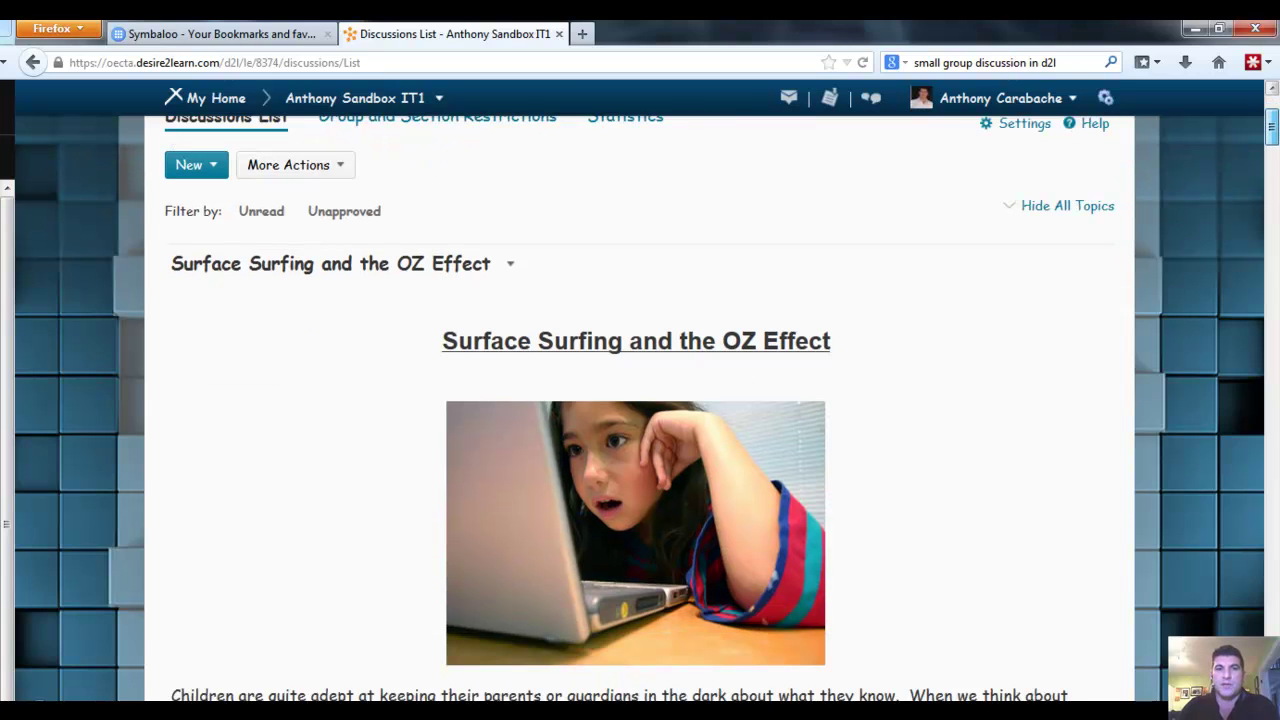
{"action": "scroll", "coordinate": [640, 400], "scroll_direction": "down", "scroll_amount": 2}
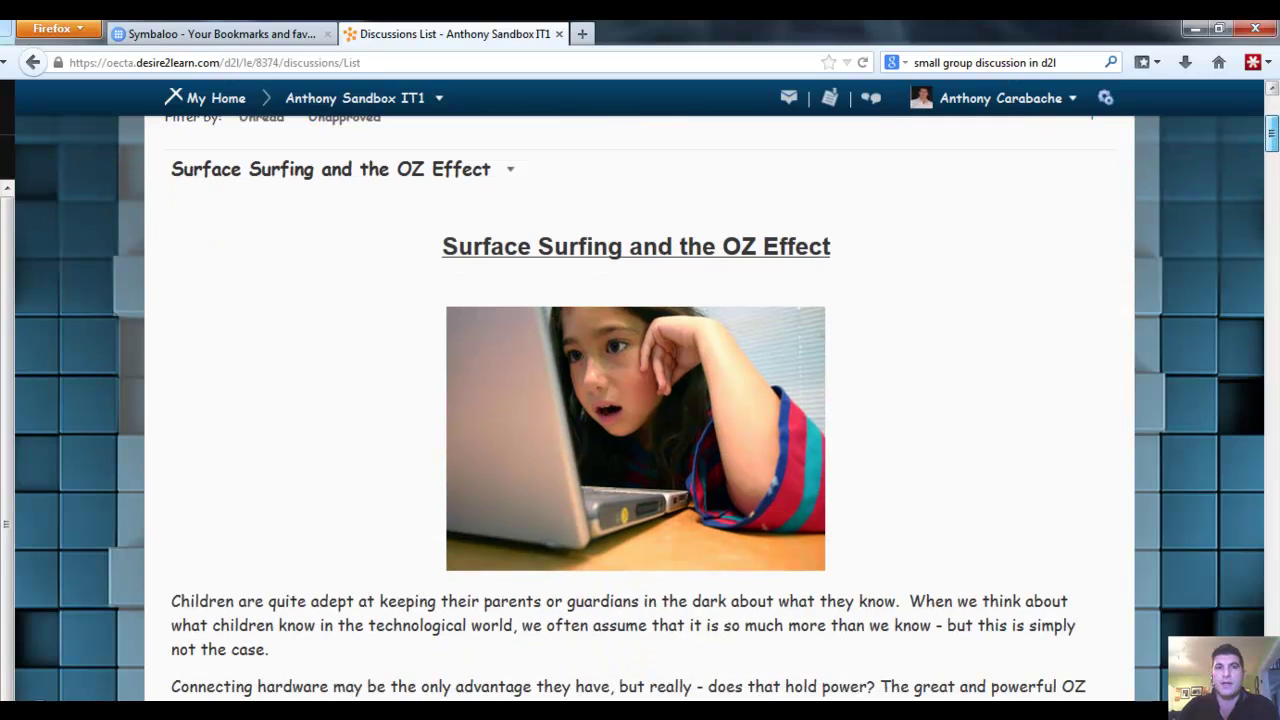
{"action": "scroll", "coordinate": [640, 400], "scroll_direction": "down", "scroll_amount": 5}
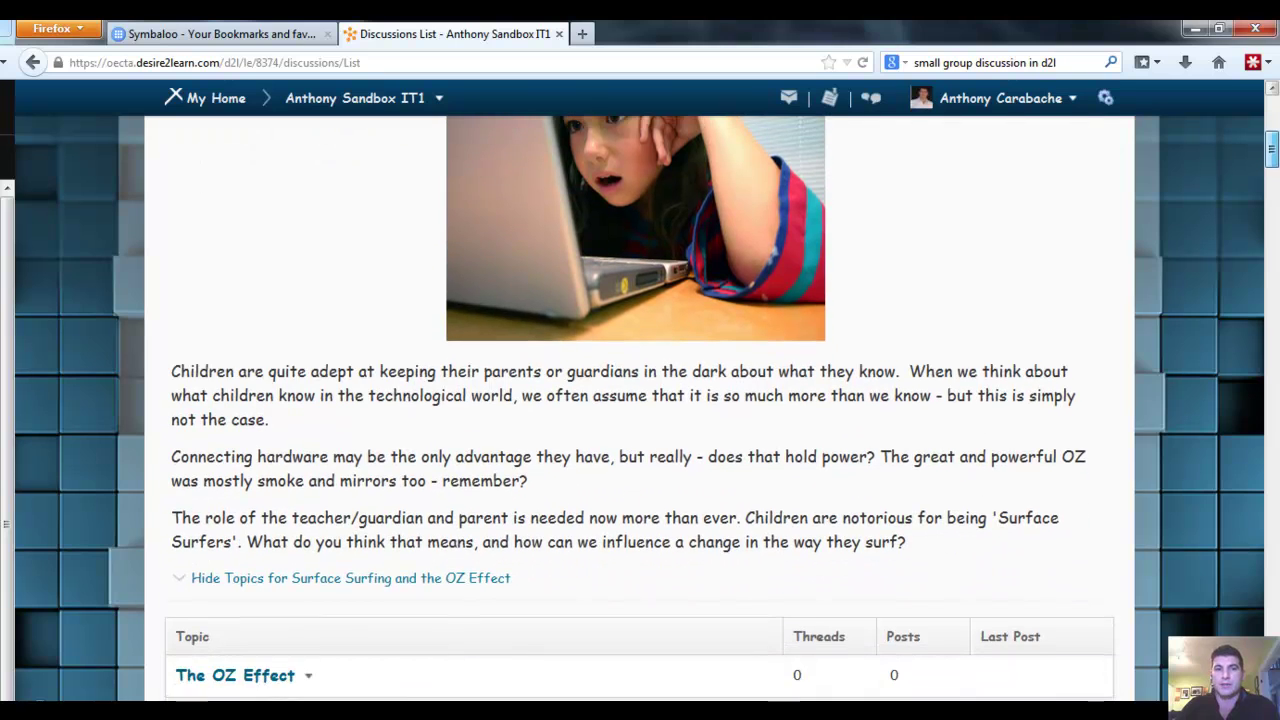
{"action": "scroll", "coordinate": [640, 400], "scroll_direction": "down", "scroll_amount": 3}
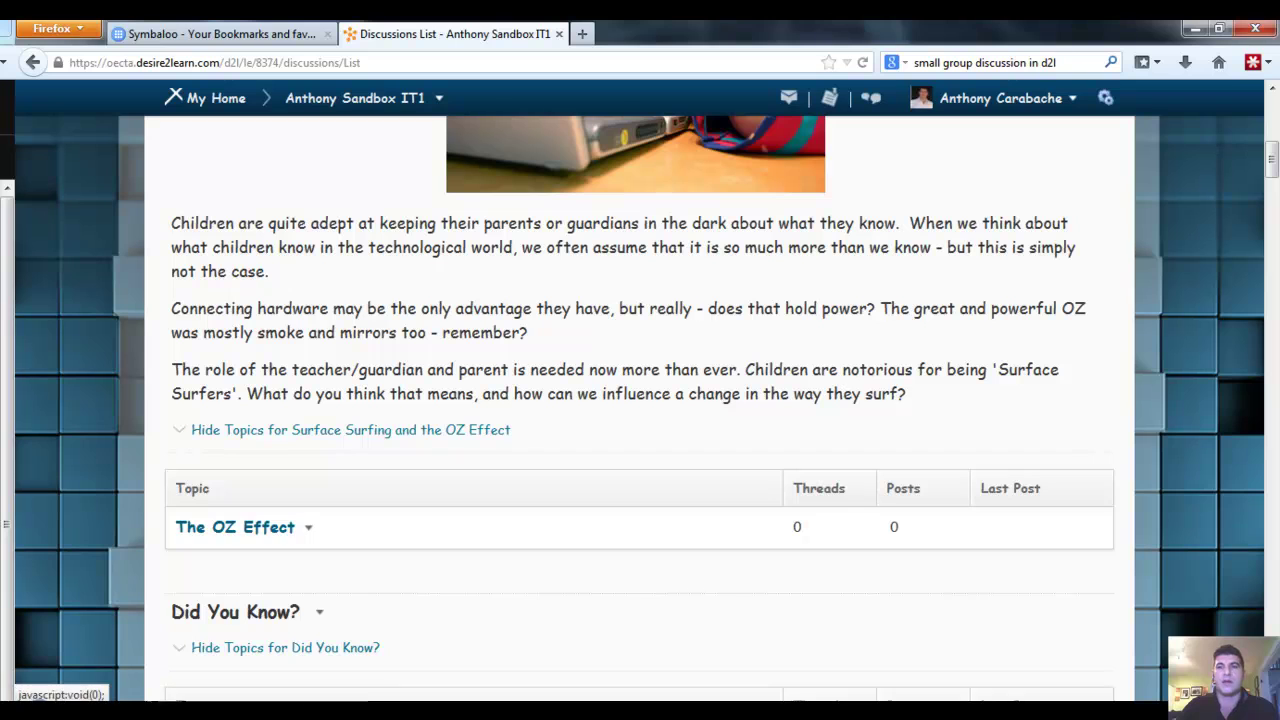
{"action": "scroll", "coordinate": [1266, 165], "scroll_direction": "up", "scroll_amount": 9}
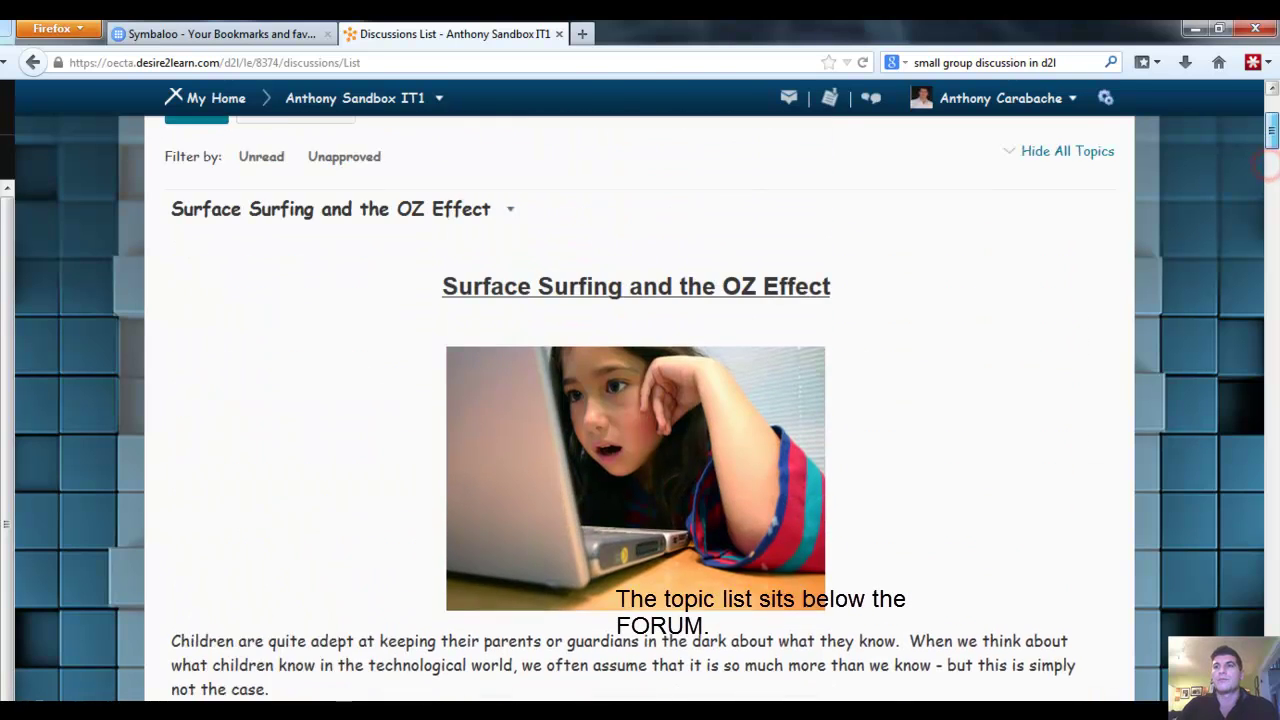
{"action": "scroll", "coordinate": [1266, 165], "scroll_direction": "up", "scroll_amount": 3}
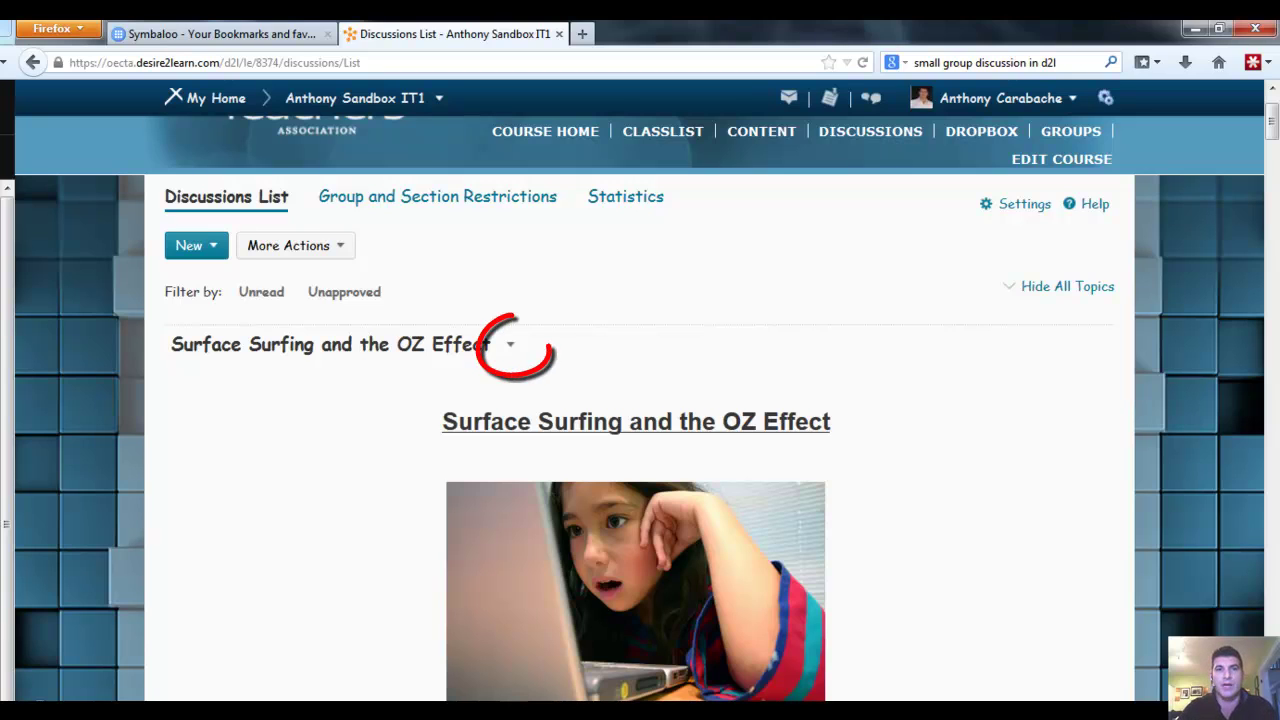
Step: Add a topic titled "Surface Surfing Room 2" to the "Surface Surfing and the OZ Effect" forum and save it, continuing with a new topic
{"action": "left_click", "coordinate": [510, 345]}
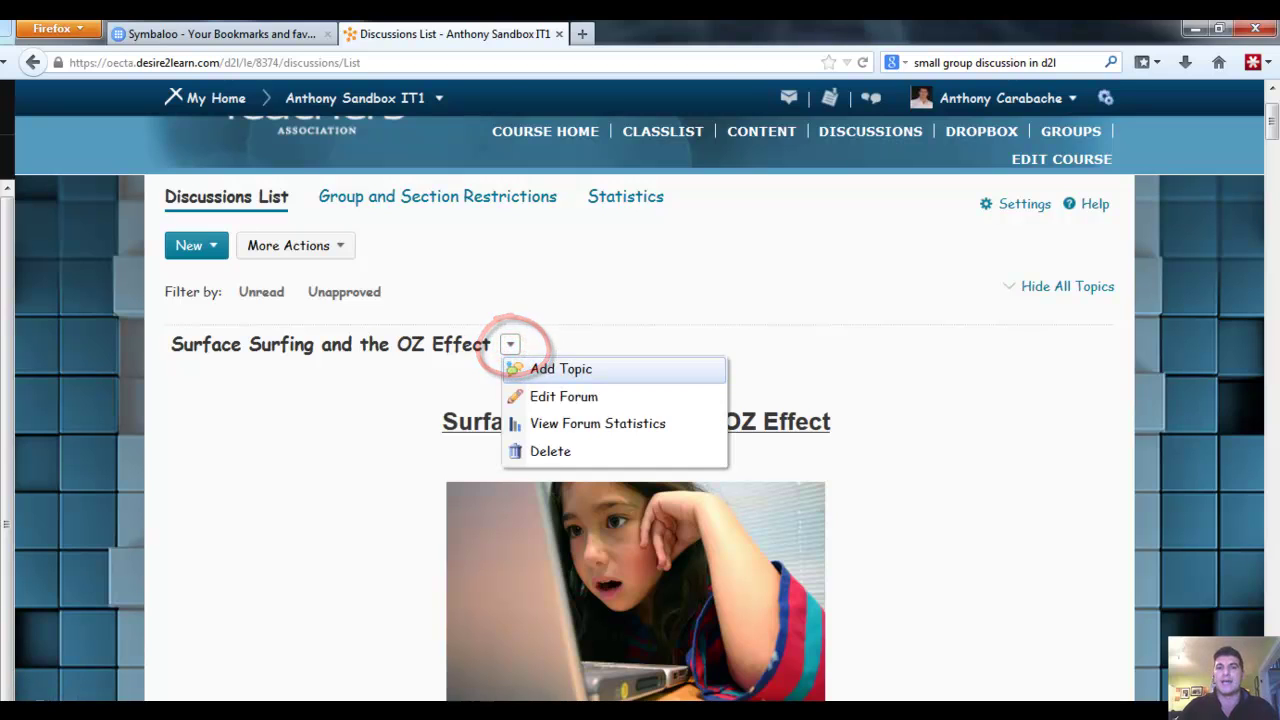
{"action": "left_click", "coordinate": [531, 368]}
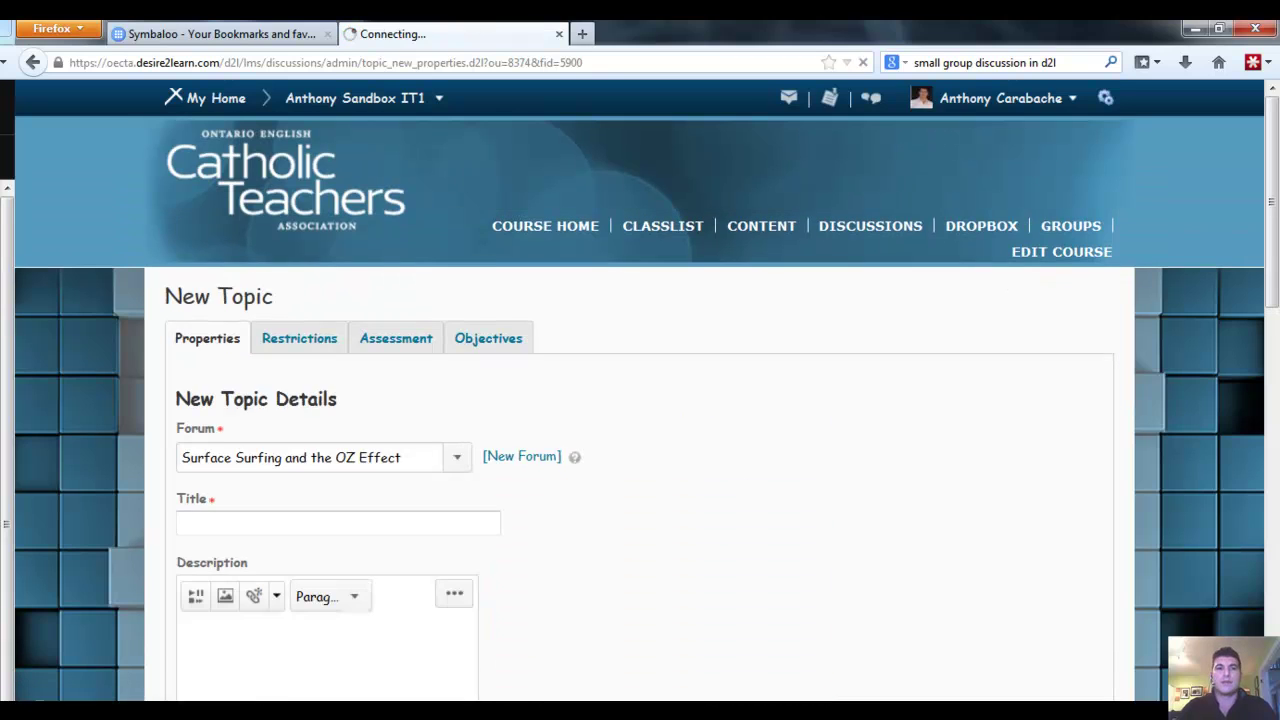
{"action": "left_click", "coordinate": [303, 521]}
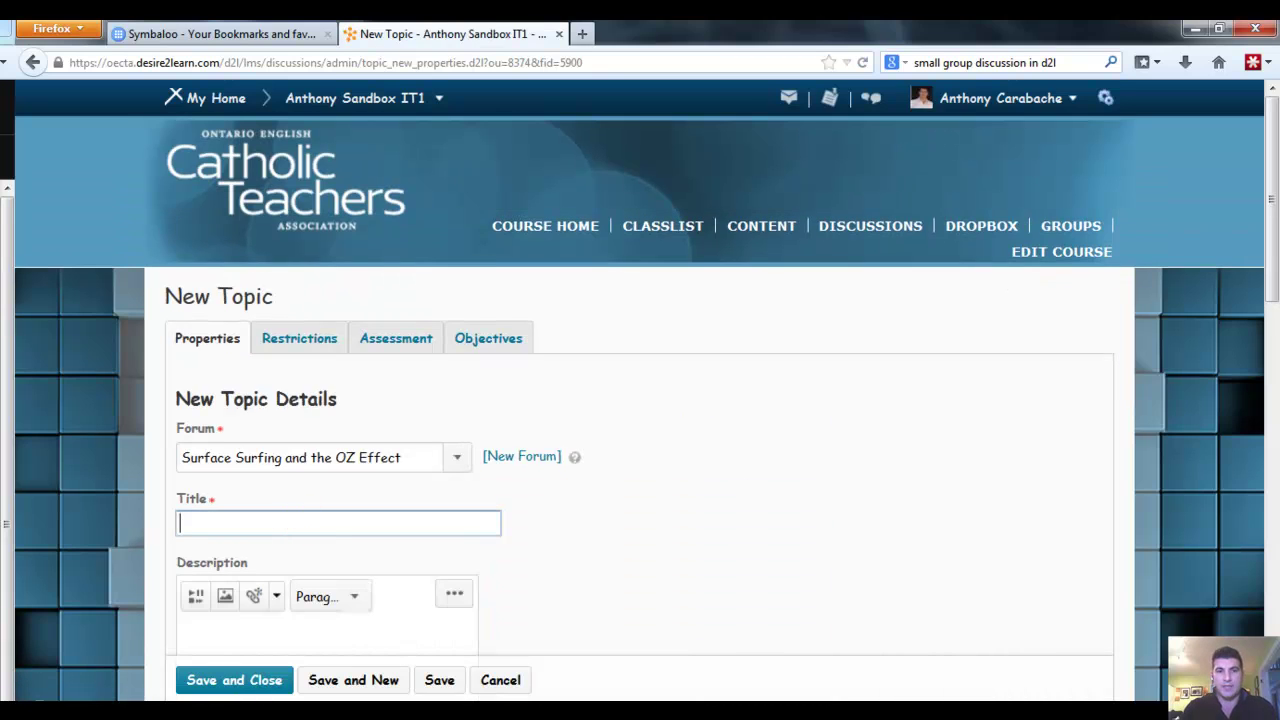
{"action": "type", "text": "S"}
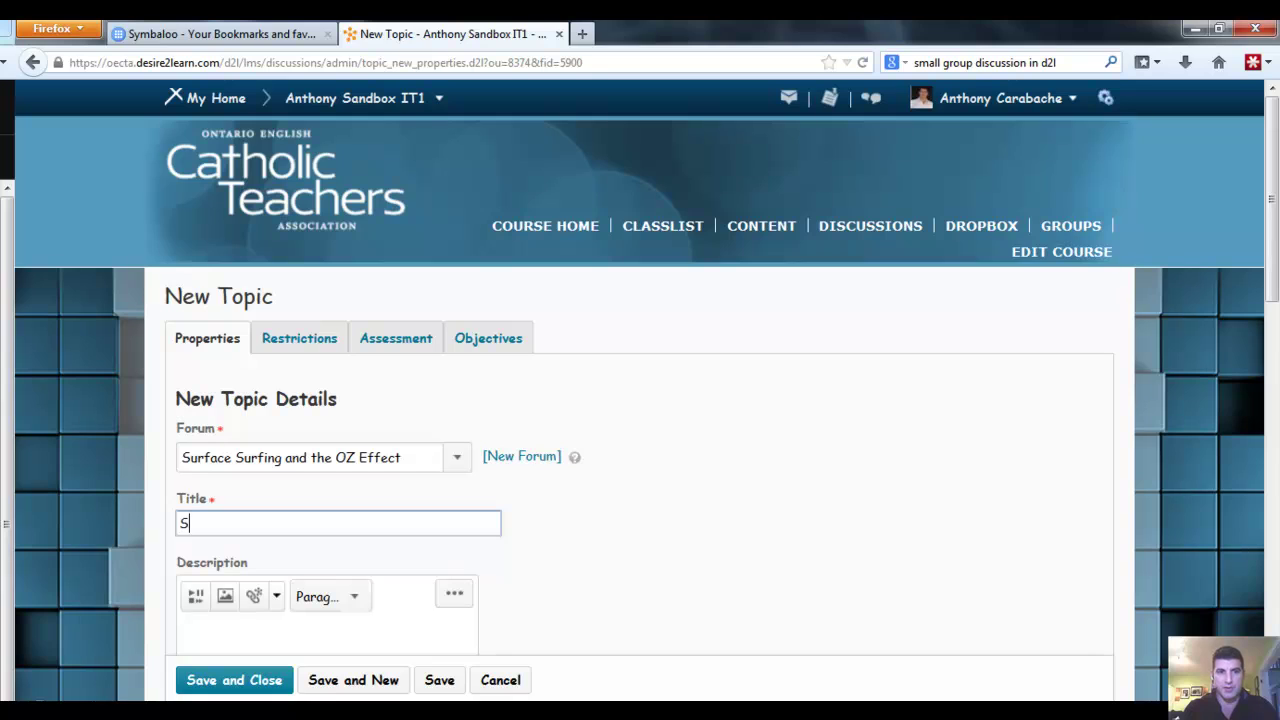
{"action": "type", "text": "urface S"}
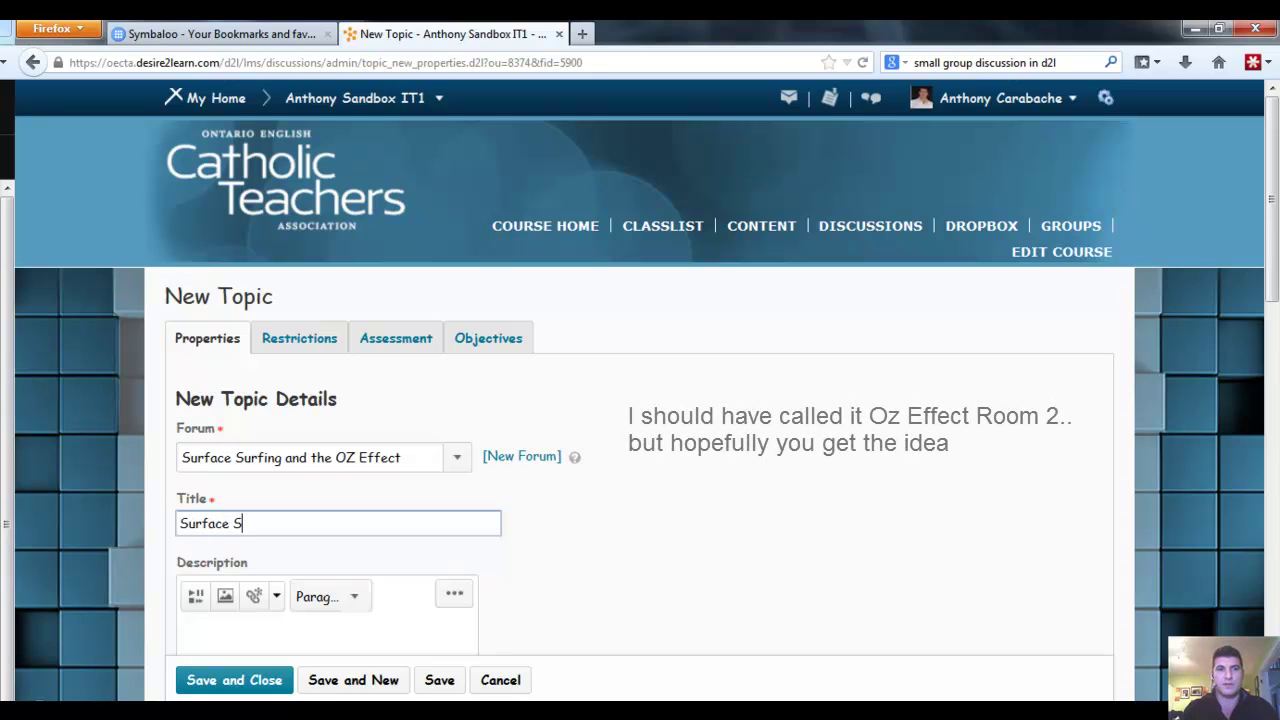
{"action": "type", "text": "urfing"}
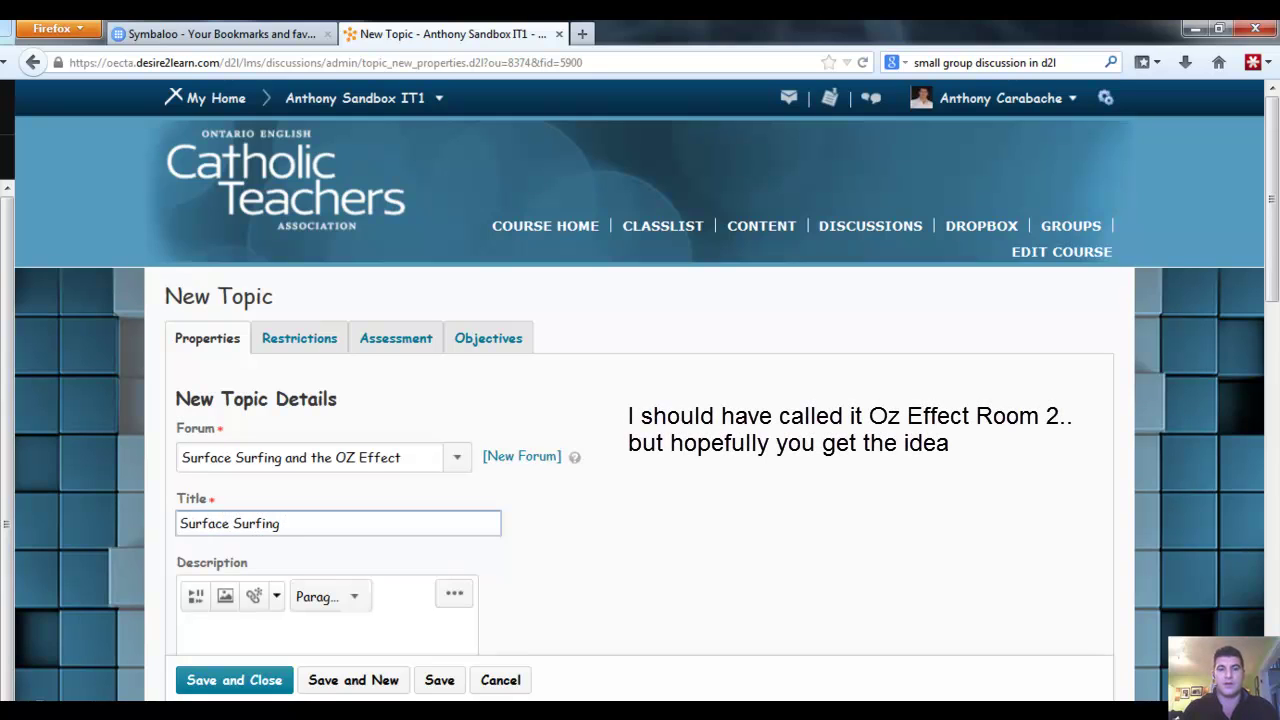
{"action": "type", "text": " Room 2"}
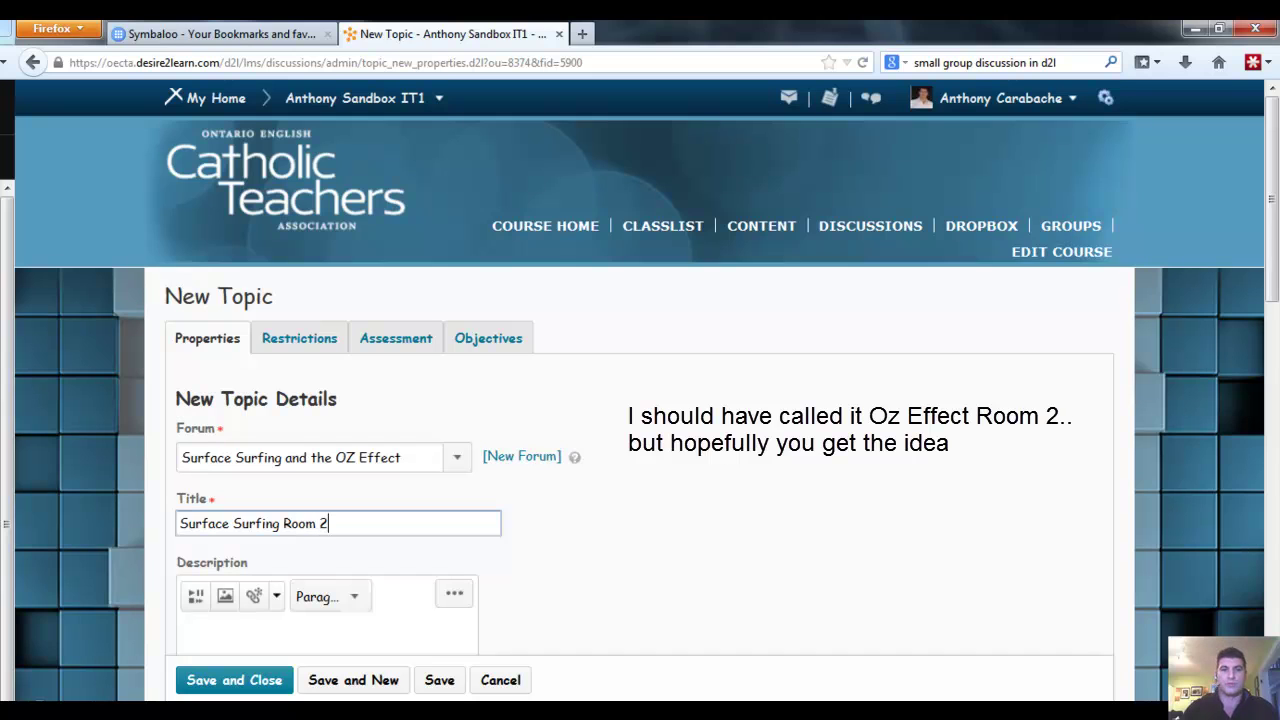
{"action": "scroll", "coordinate": [640, 400], "scroll_direction": "down", "scroll_amount": 2}
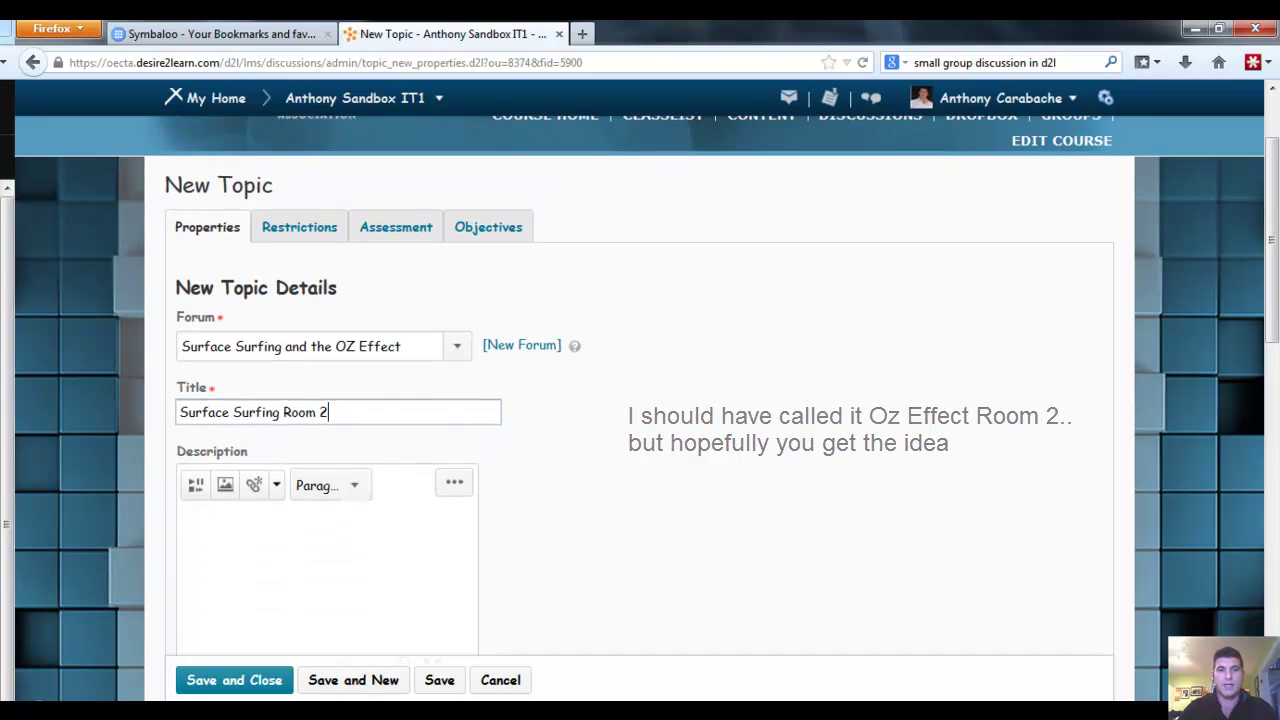
{"action": "left_click", "coordinate": [340, 680]}
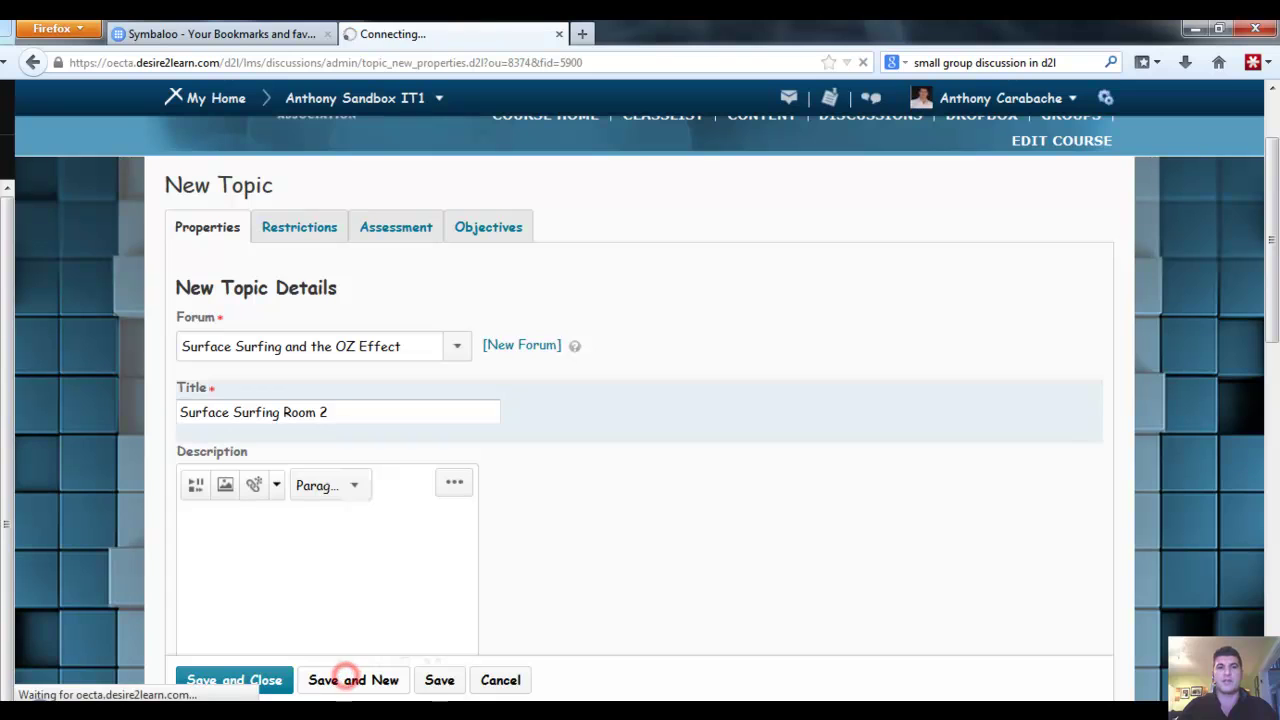
Step: Title the new topic "Surface Surfing Room 3", save it and return to the discussions list
{"action": "left_click", "coordinate": [286, 517]}
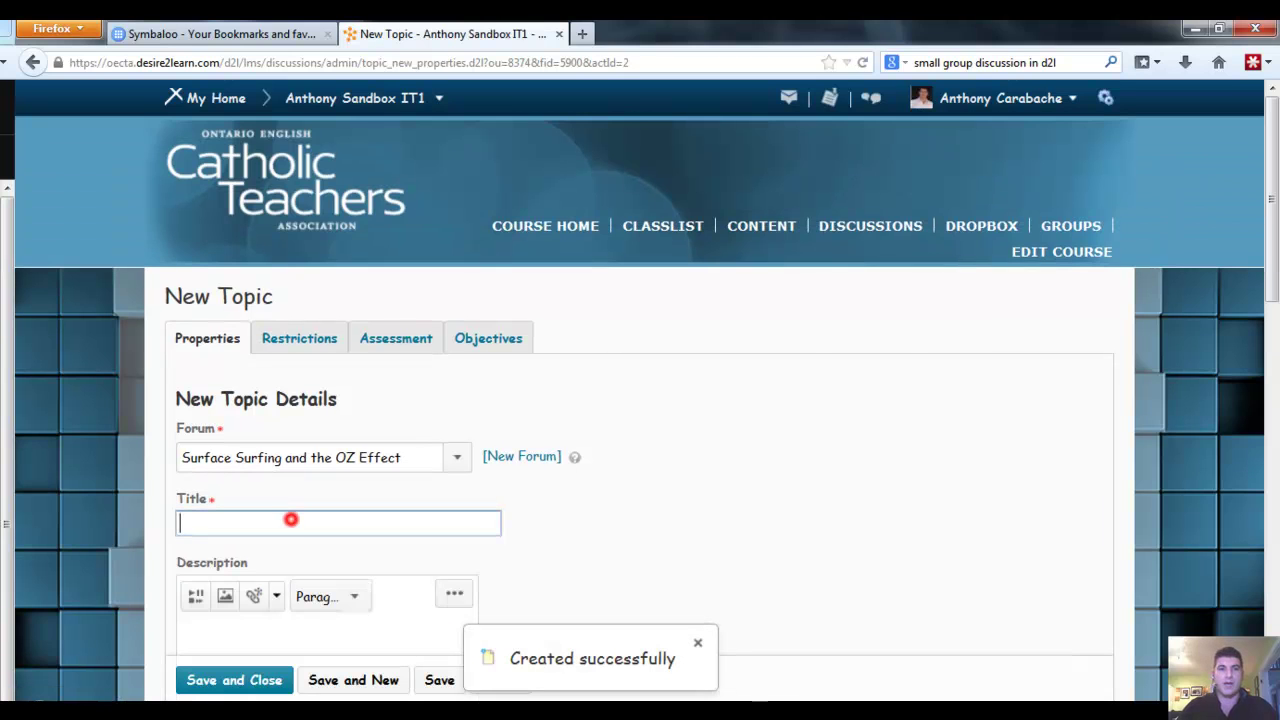
{"action": "type", "text": "Surface "}
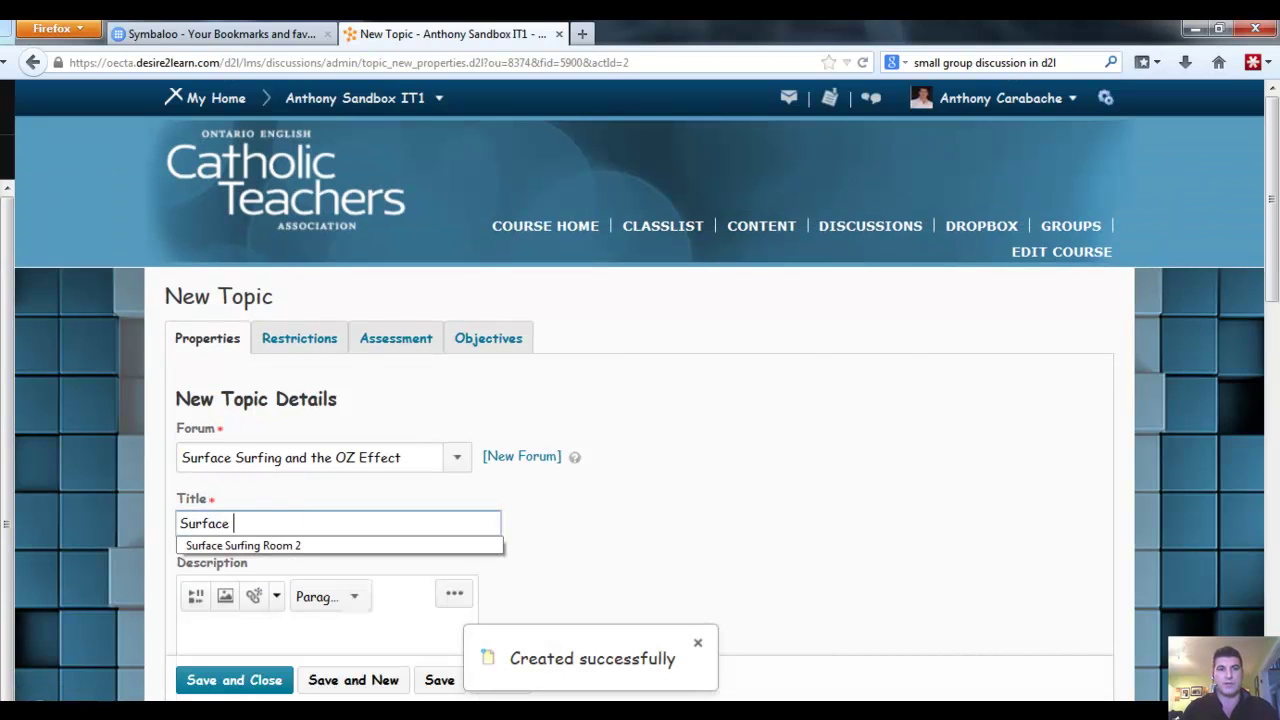
{"action": "type", "text": "Surfing Room"}
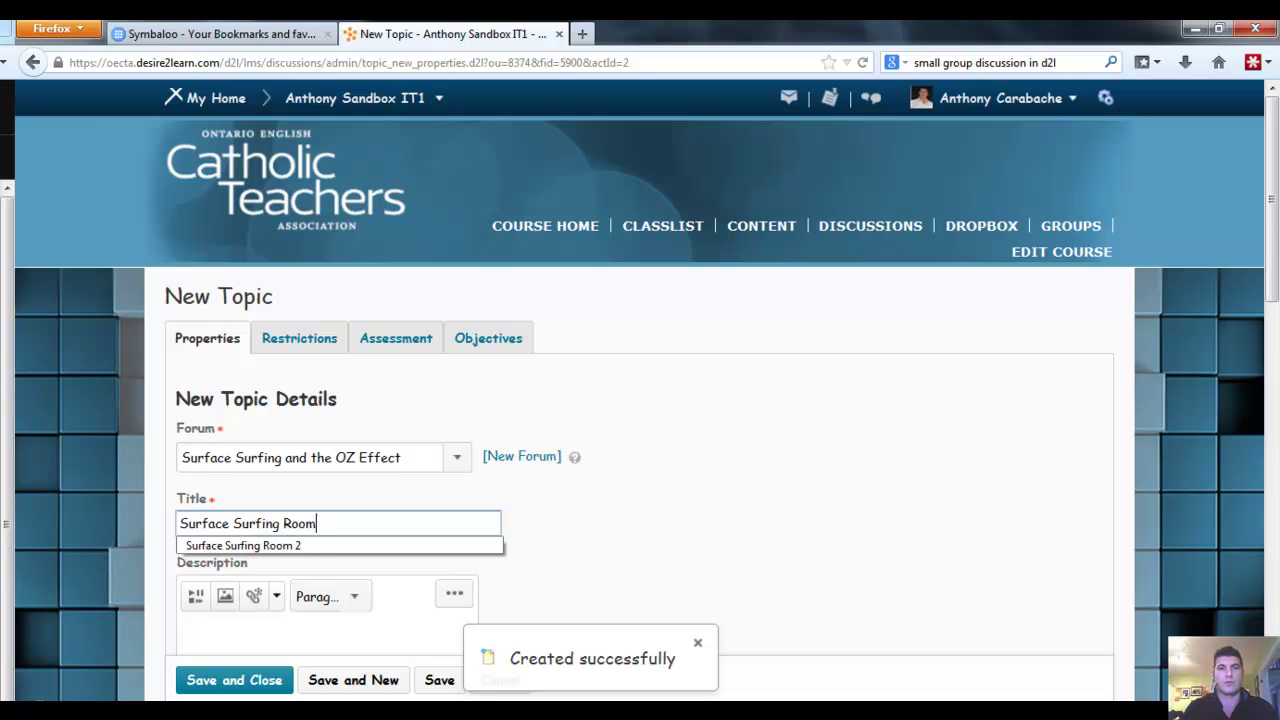
{"action": "type", "text": " 3"}
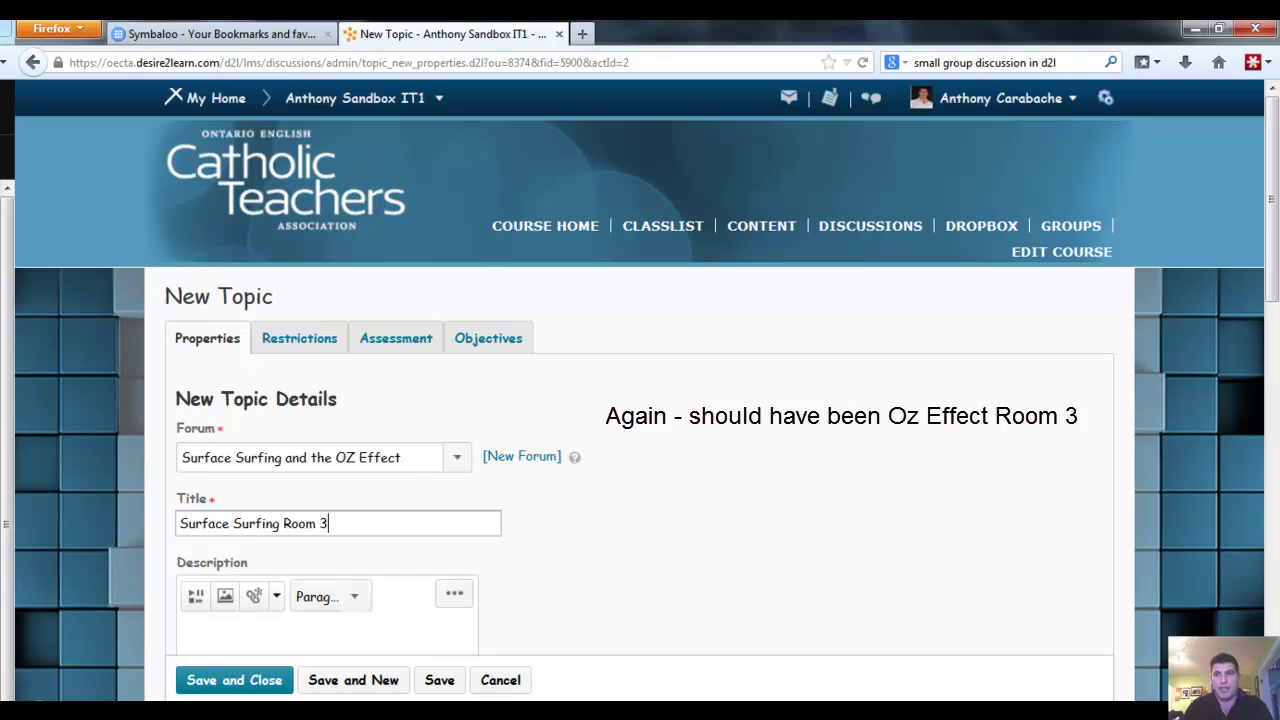
{"action": "scroll", "coordinate": [640, 400], "scroll_direction": "down", "scroll_amount": 1}
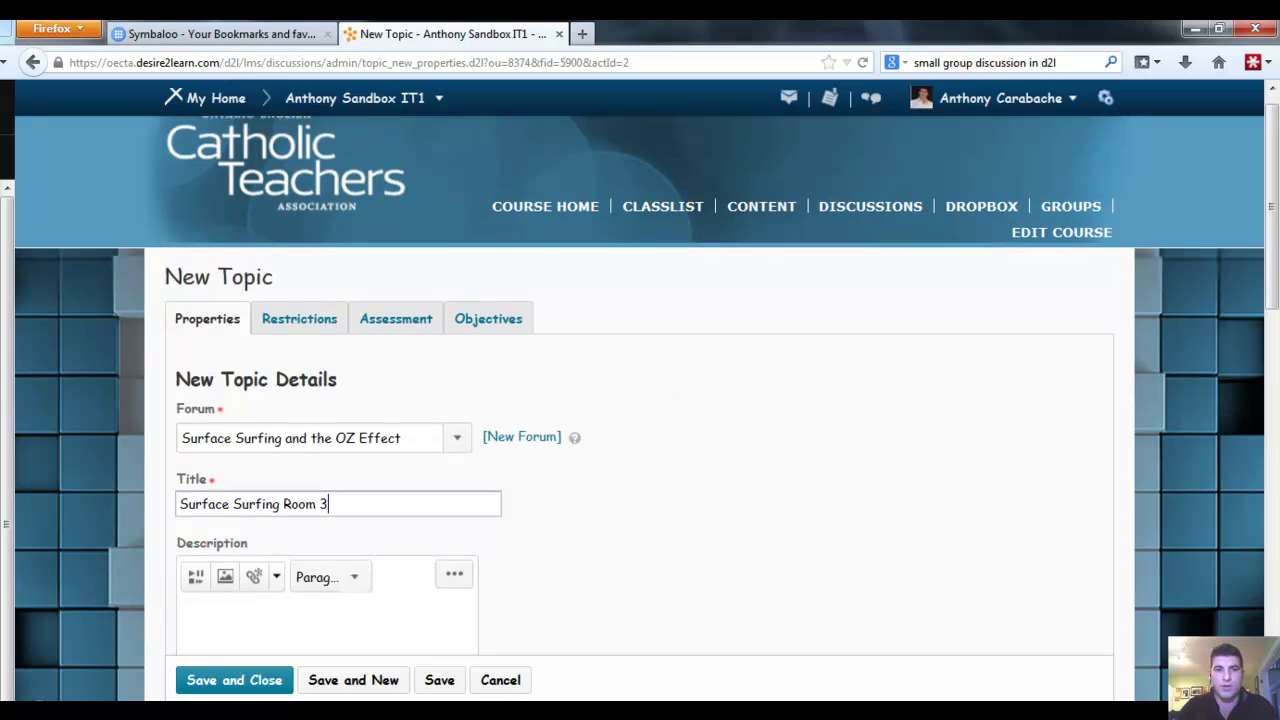
{"action": "scroll", "coordinate": [640, 400], "scroll_direction": "down", "scroll_amount": 2}
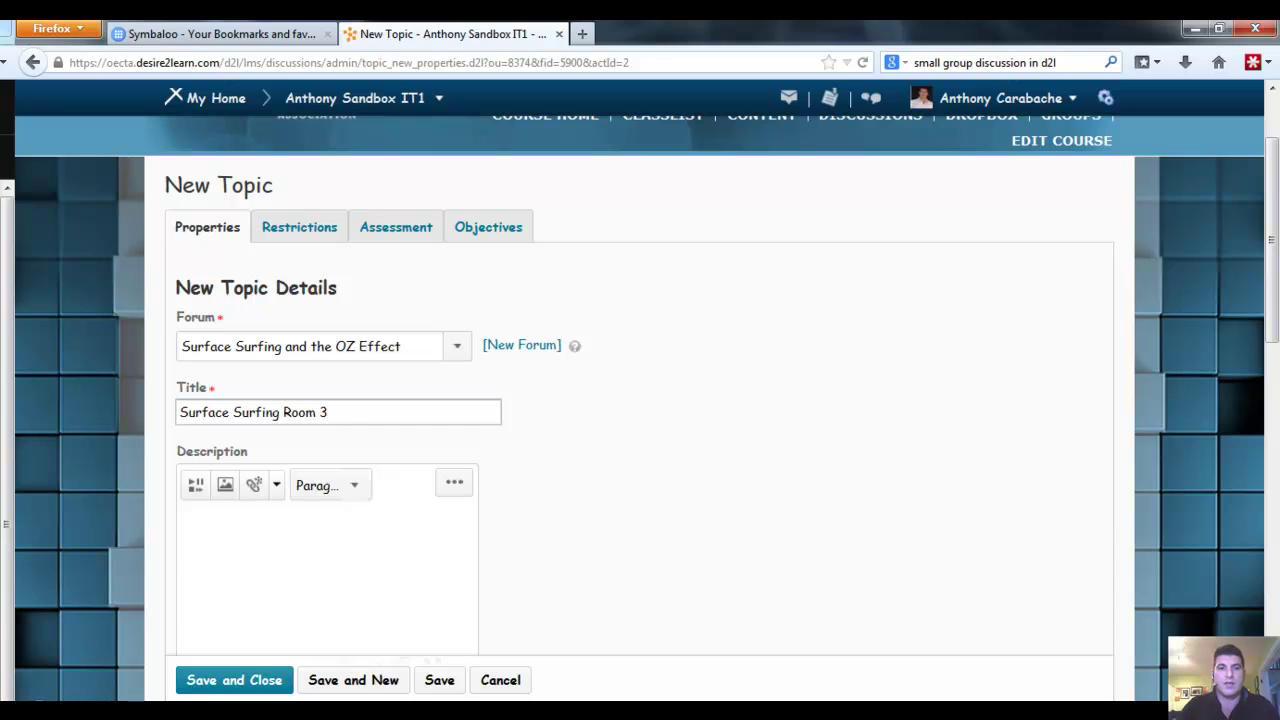
{"action": "left_click", "coordinate": [234, 680]}
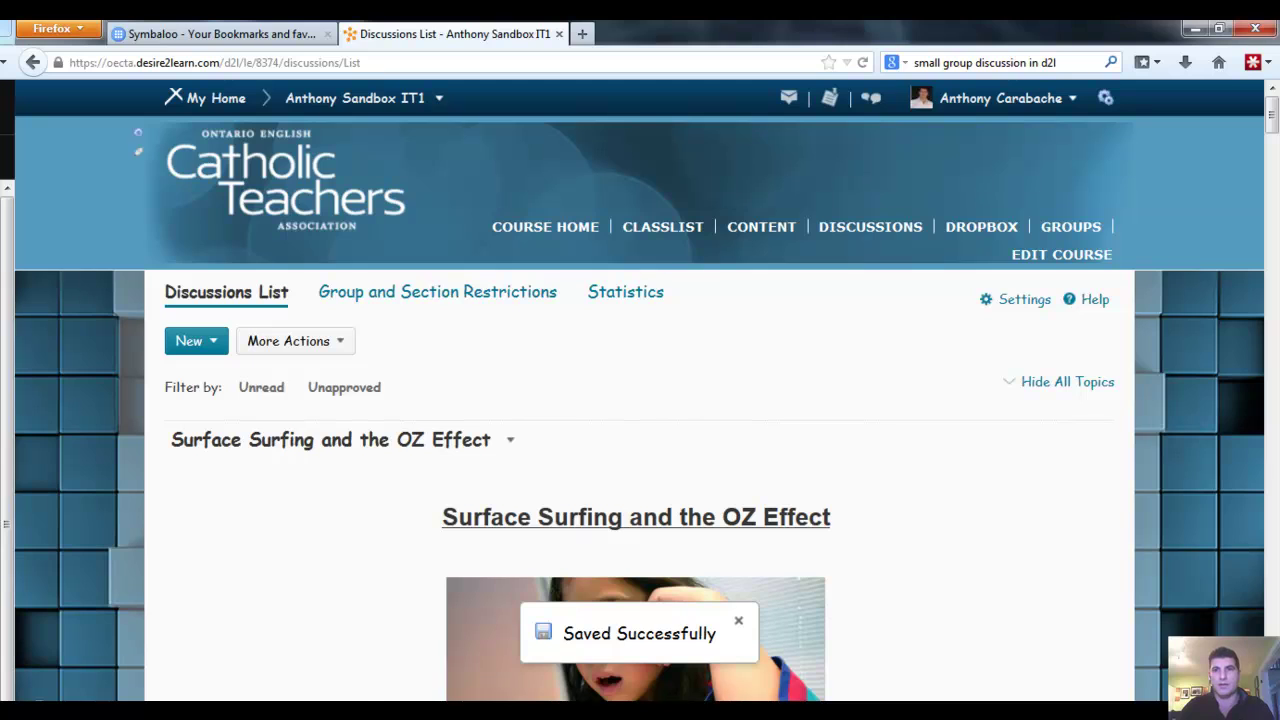
Step: Check the groups in the Discussion Groupings category and open the restriction settings of the "Surface Surfing and the OZ Effect" forum
{"action": "left_click", "coordinate": [1071, 226]}
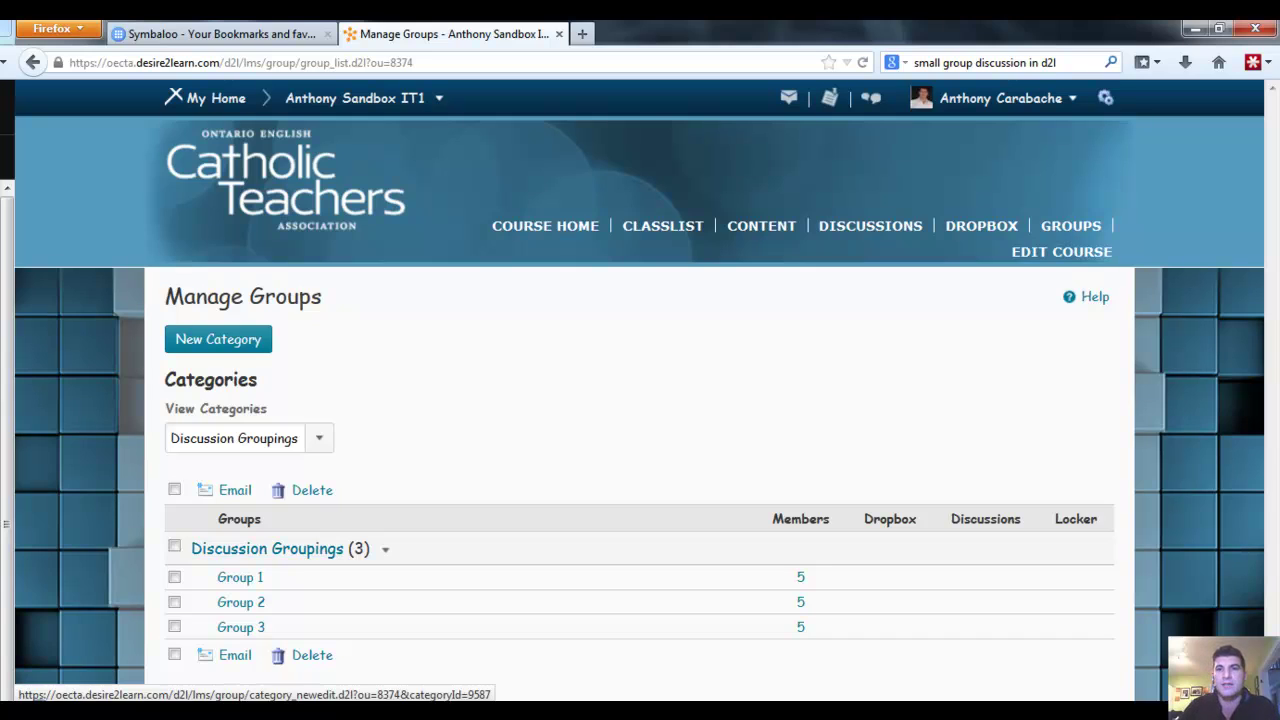
{"action": "left_click", "coordinate": [870, 226]}
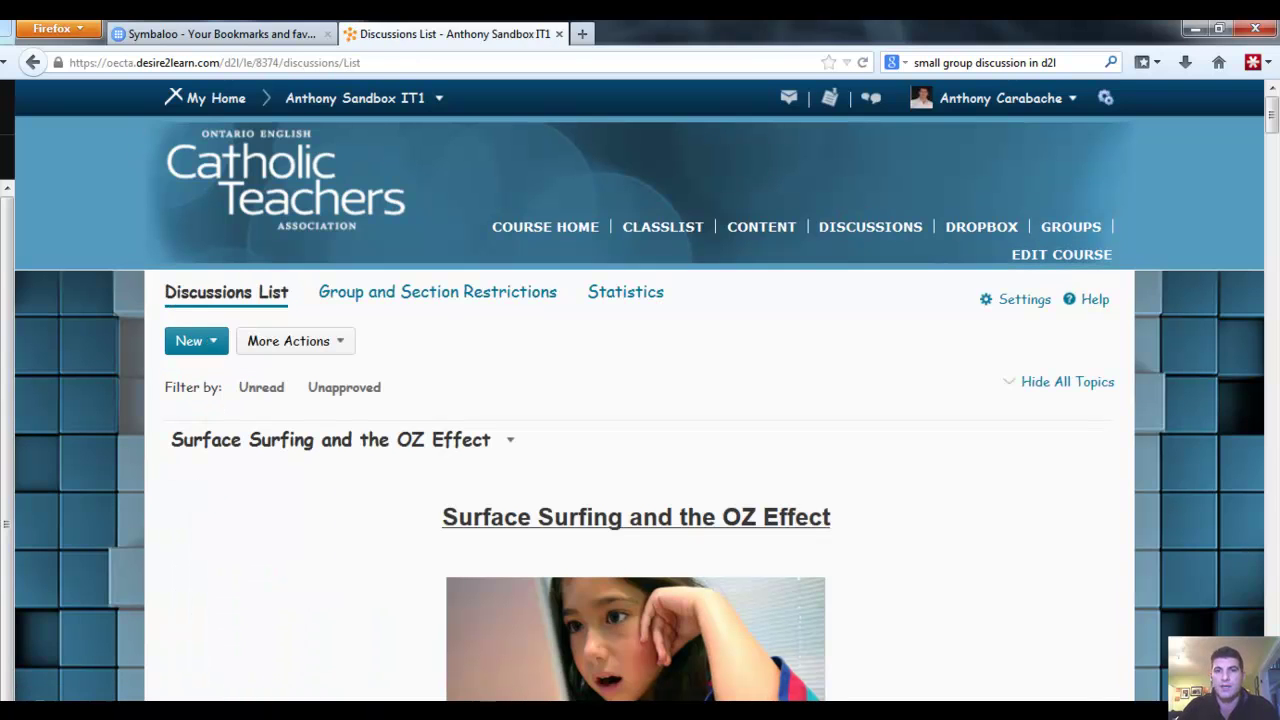
{"action": "left_click", "coordinate": [510, 440]}
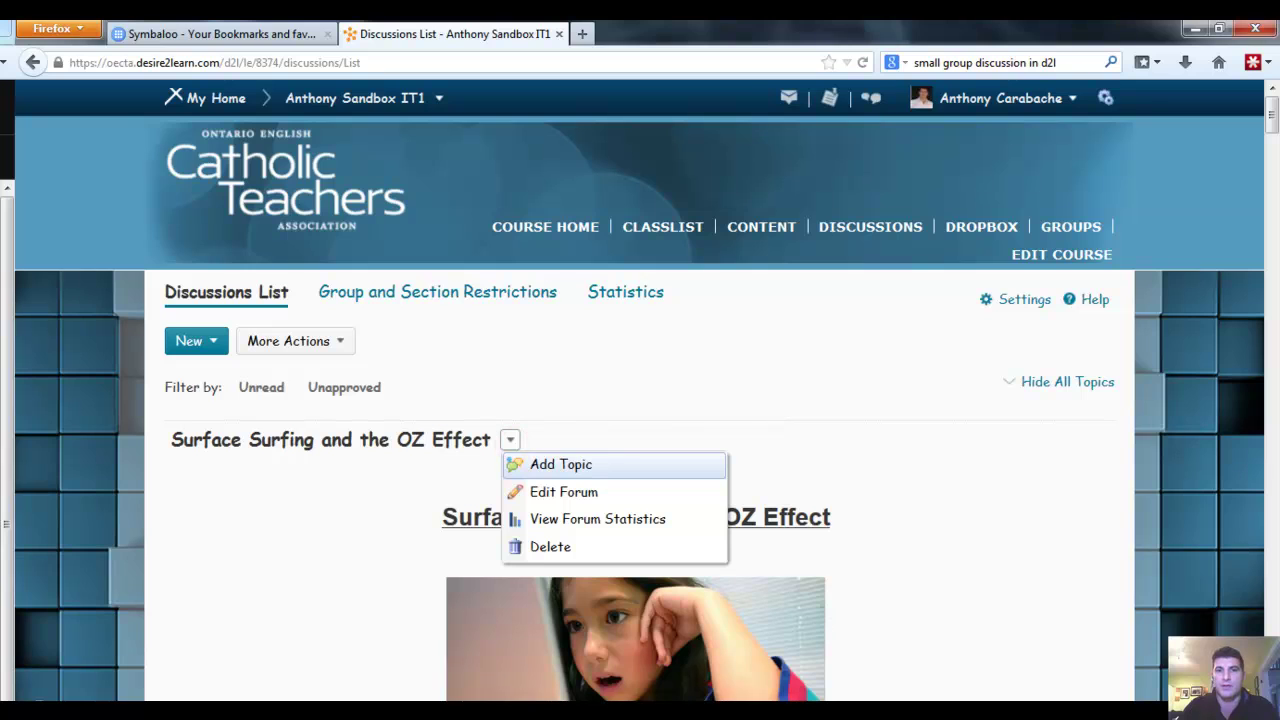
{"action": "left_click", "coordinate": [547, 492]}
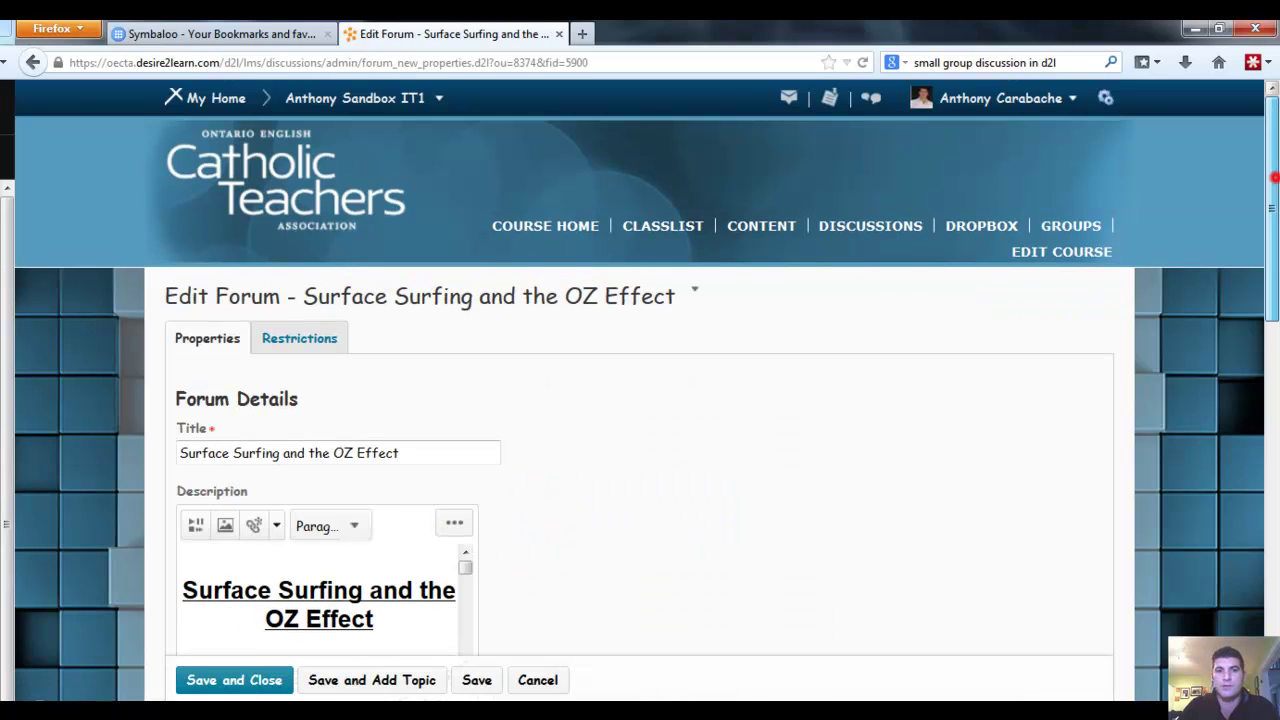
{"action": "scroll", "coordinate": [640, 400], "scroll_direction": "down", "scroll_amount": 3}
{"action": "scroll", "coordinate": [640, 400], "scroll_direction": "down", "scroll_amount": 3}
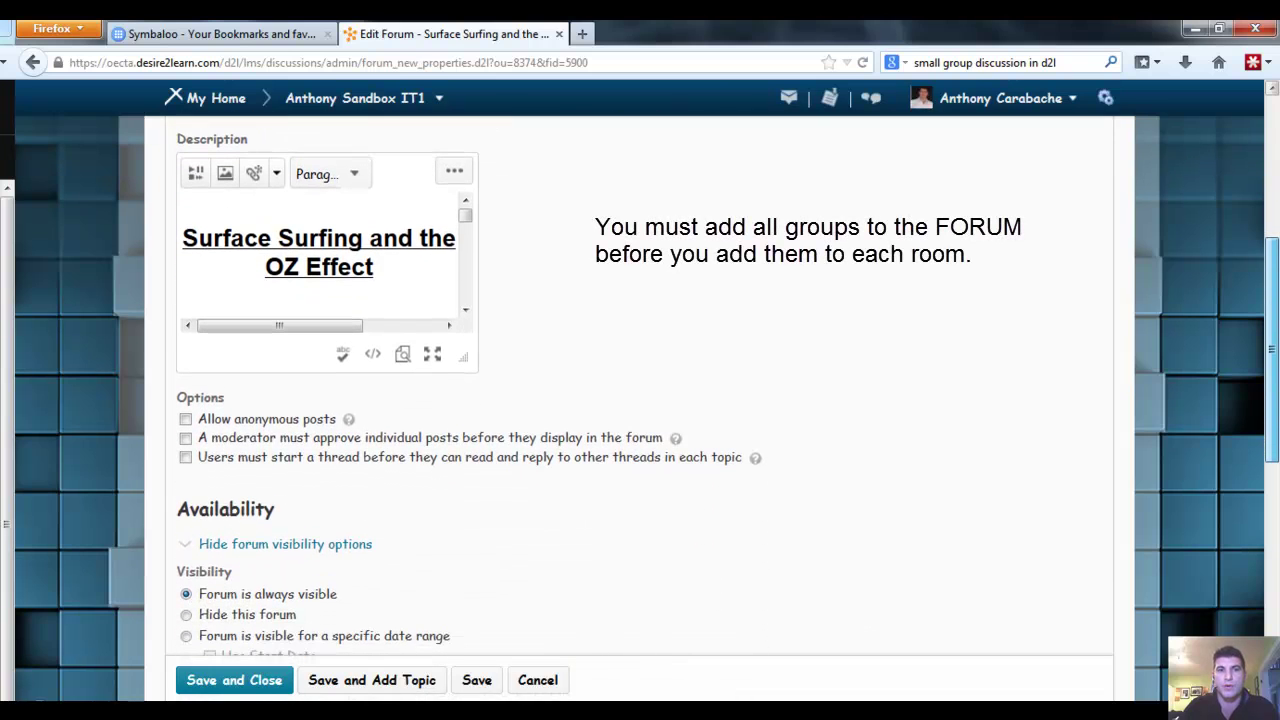
{"action": "scroll", "coordinate": [640, 400], "scroll_direction": "down", "scroll_amount": 3}
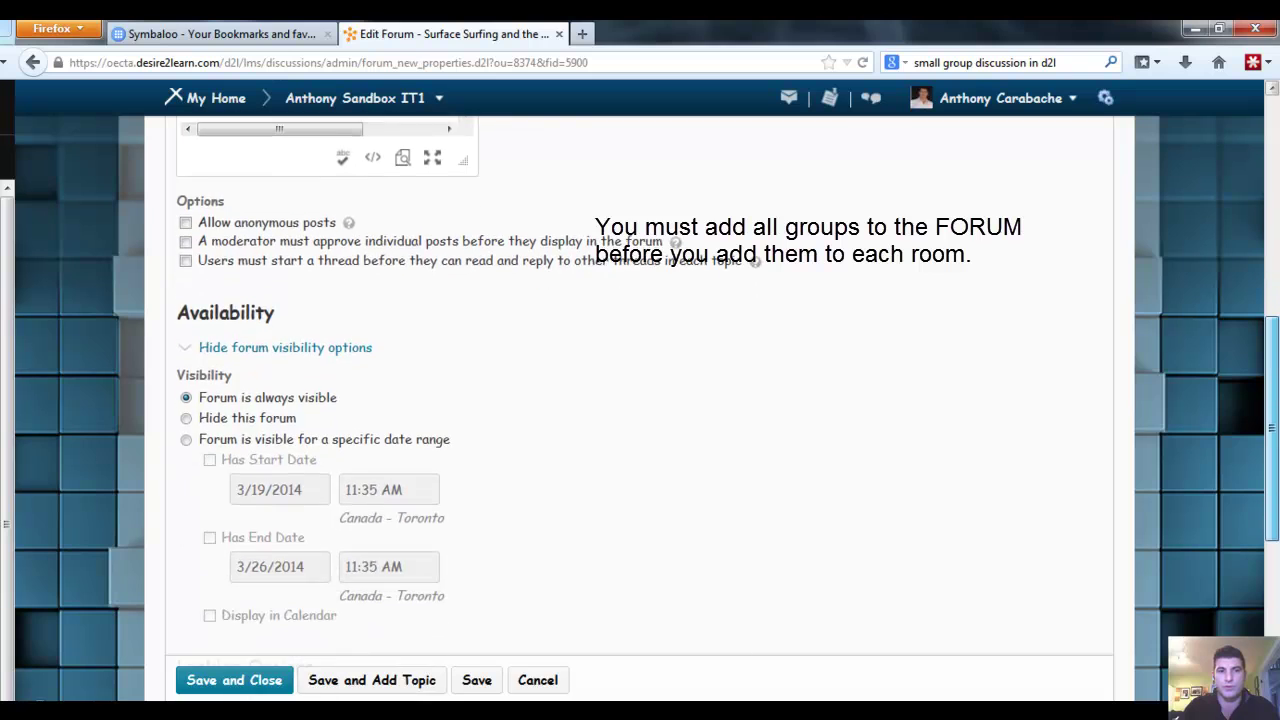
{"action": "scroll", "coordinate": [640, 400], "scroll_direction": "up", "scroll_amount": 6}
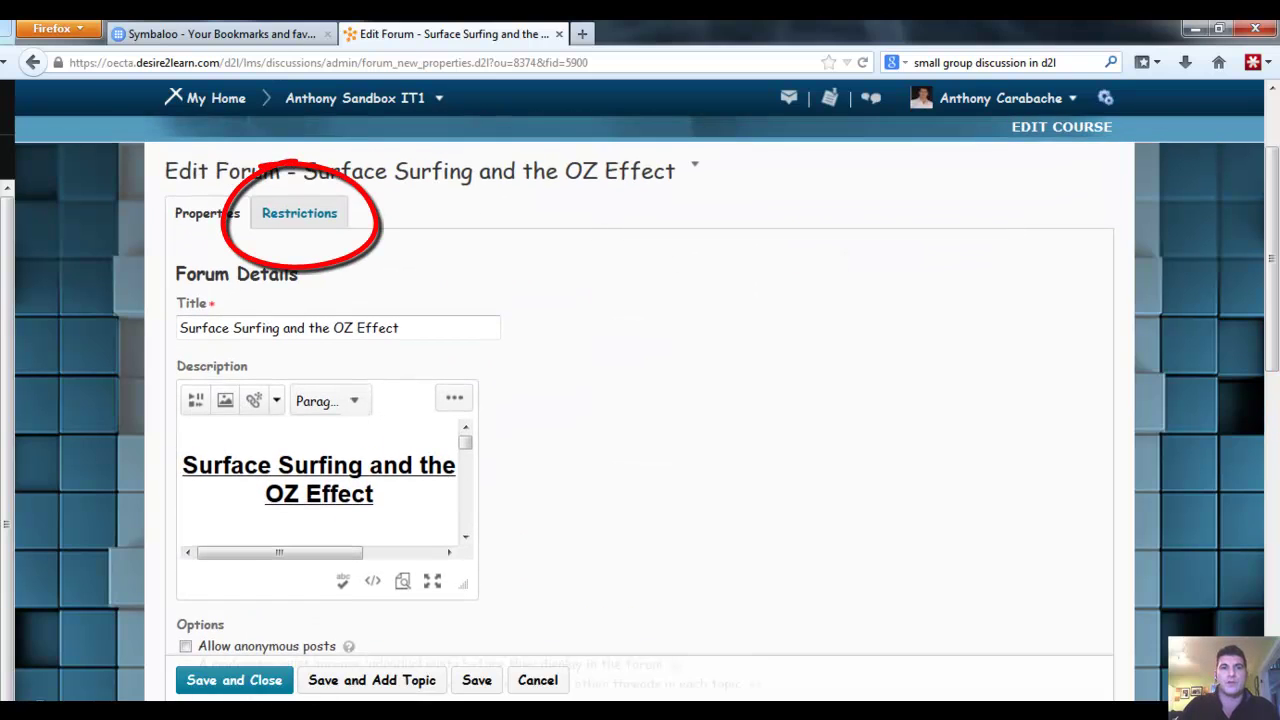
{"action": "left_click", "coordinate": [322, 218]}
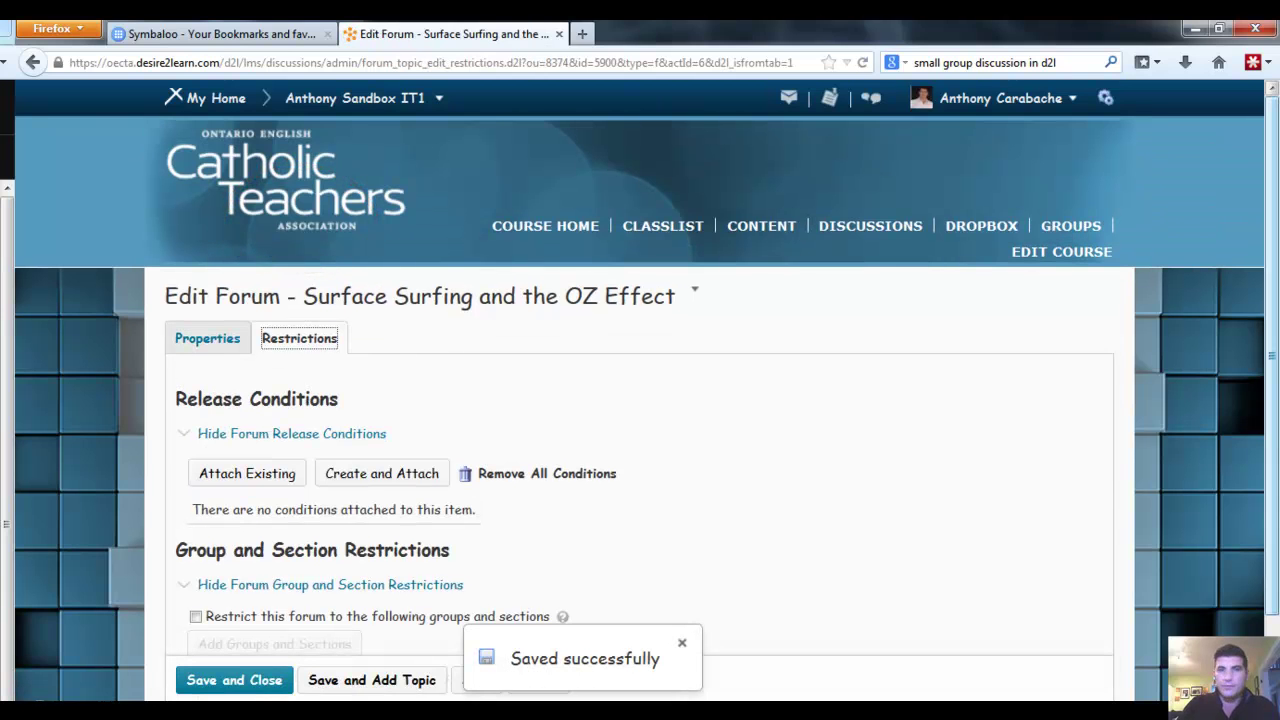
Step: Restrict the forum to Group 1, Group 2 and Group 3 of Discussion Groupings, and save and close it
{"action": "scroll", "coordinate": [640, 400], "scroll_direction": "down", "scroll_amount": 2}
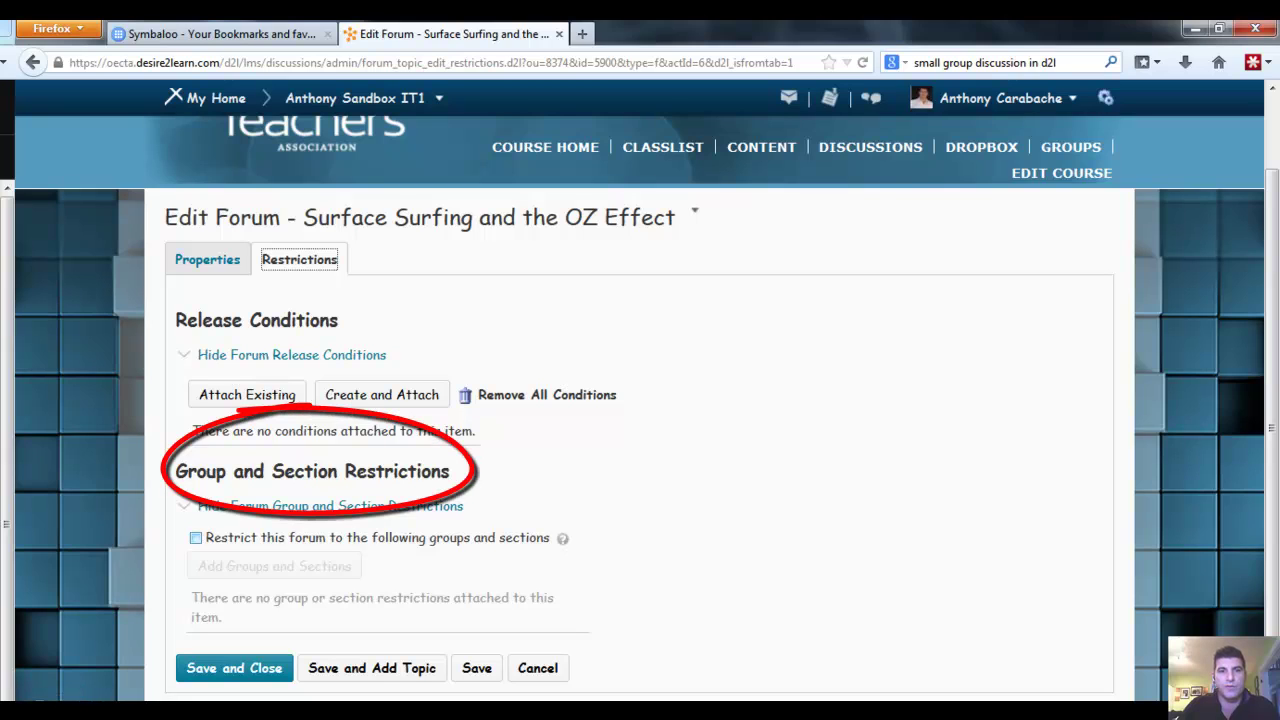
{"action": "left_click", "coordinate": [196, 537]}
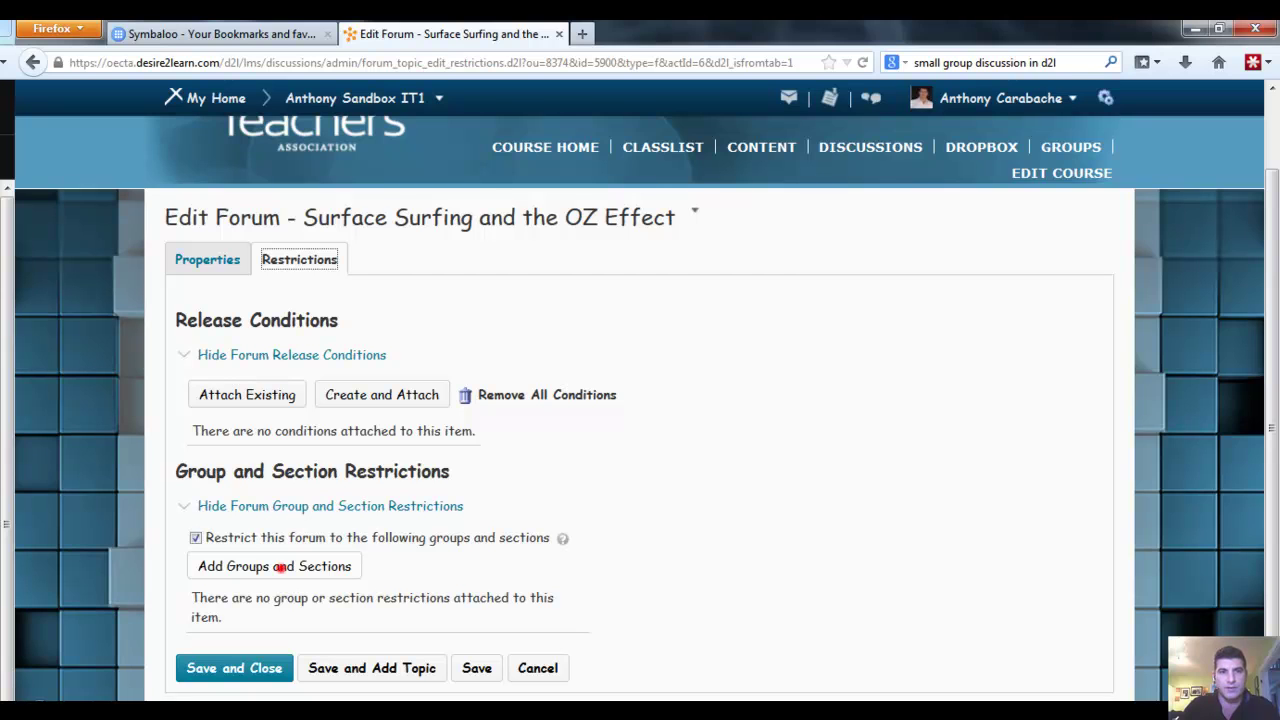
{"action": "left_click", "coordinate": [280, 567]}
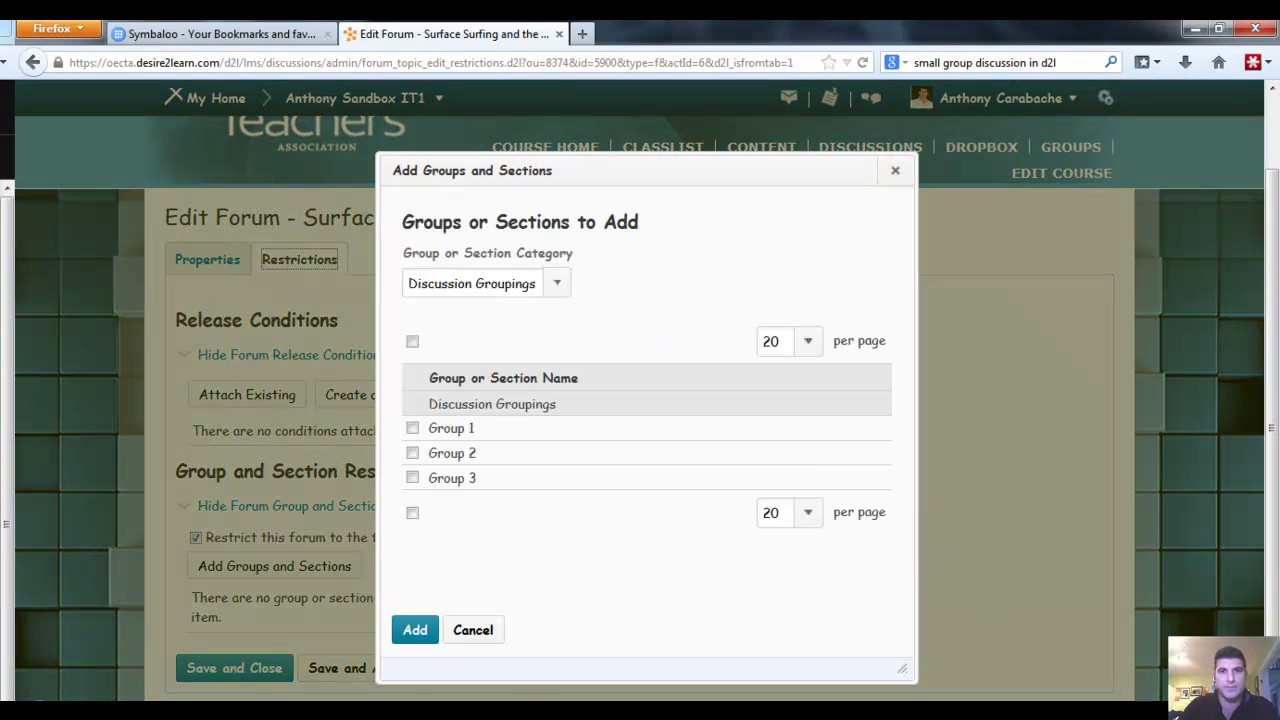
{"action": "left_click", "coordinate": [412, 428]}
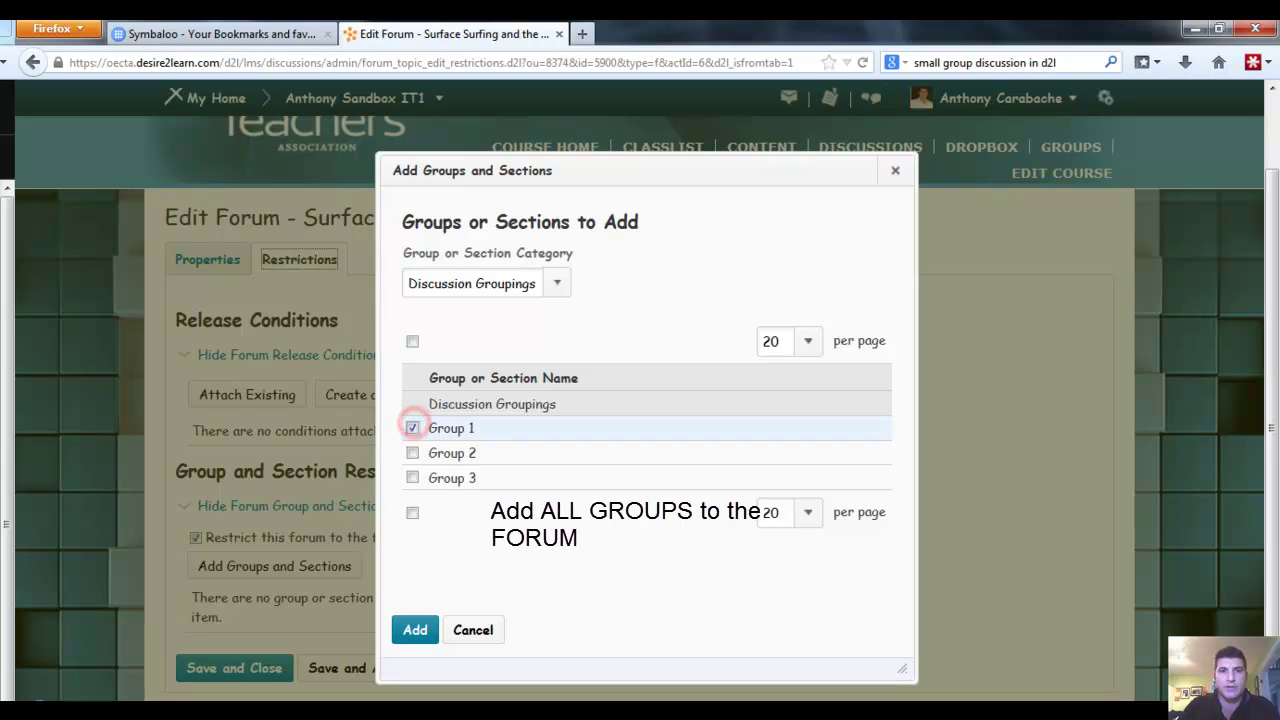
{"action": "left_click", "coordinate": [412, 453]}
{"action": "left_click", "coordinate": [412, 478]}
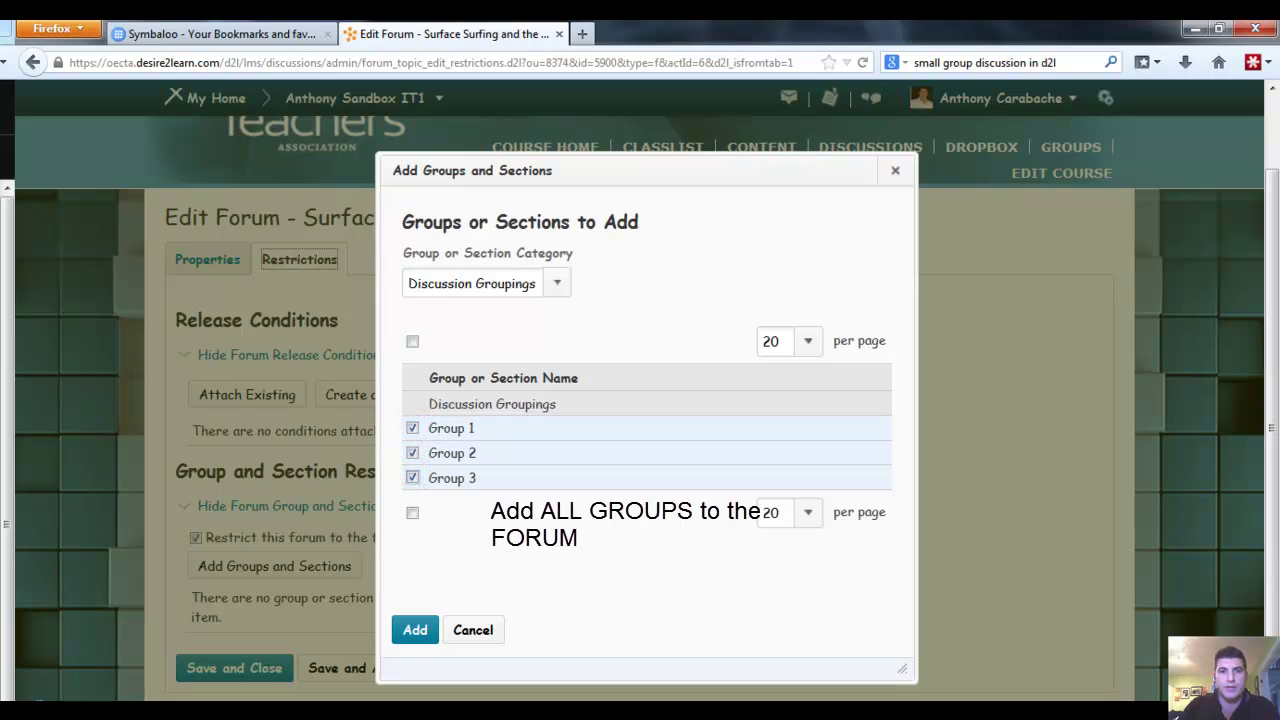
{"action": "left_click", "coordinate": [415, 630]}
{"action": "scroll", "coordinate": [640, 400], "scroll_direction": "down", "scroll_amount": 2}
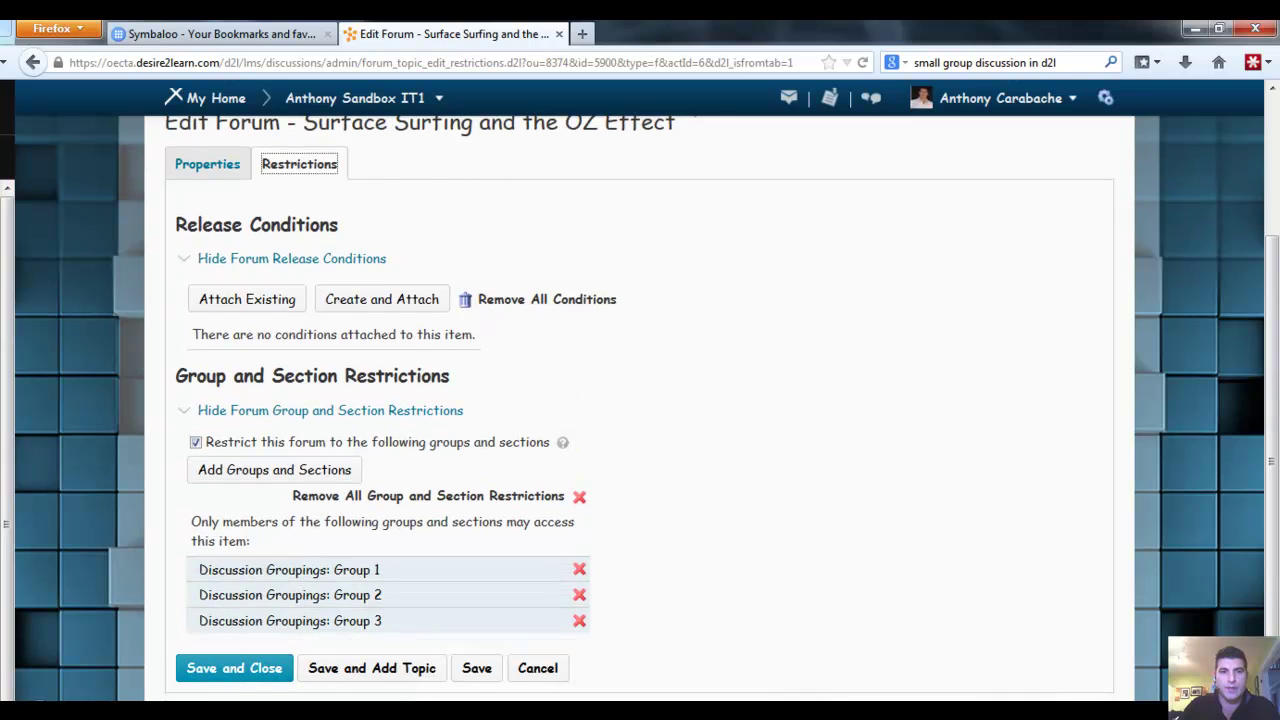
{"action": "left_click", "coordinate": [236, 664]}
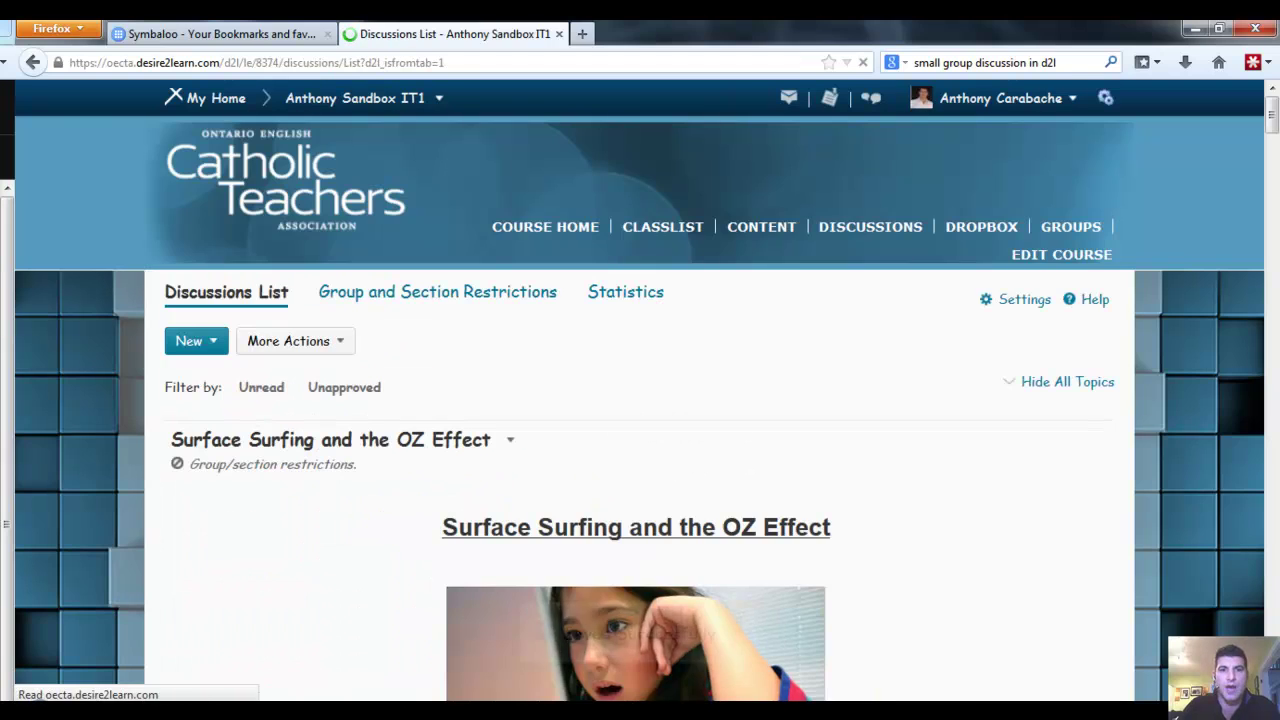
Step: Restrict the topic "The OZ Effect" to Group 1 of Discussion Groupings, and save and close it
{"action": "scroll", "coordinate": [640, 400], "scroll_direction": "down", "scroll_amount": 3}
{"action": "scroll", "coordinate": [640, 400], "scroll_direction": "down", "scroll_amount": 5}
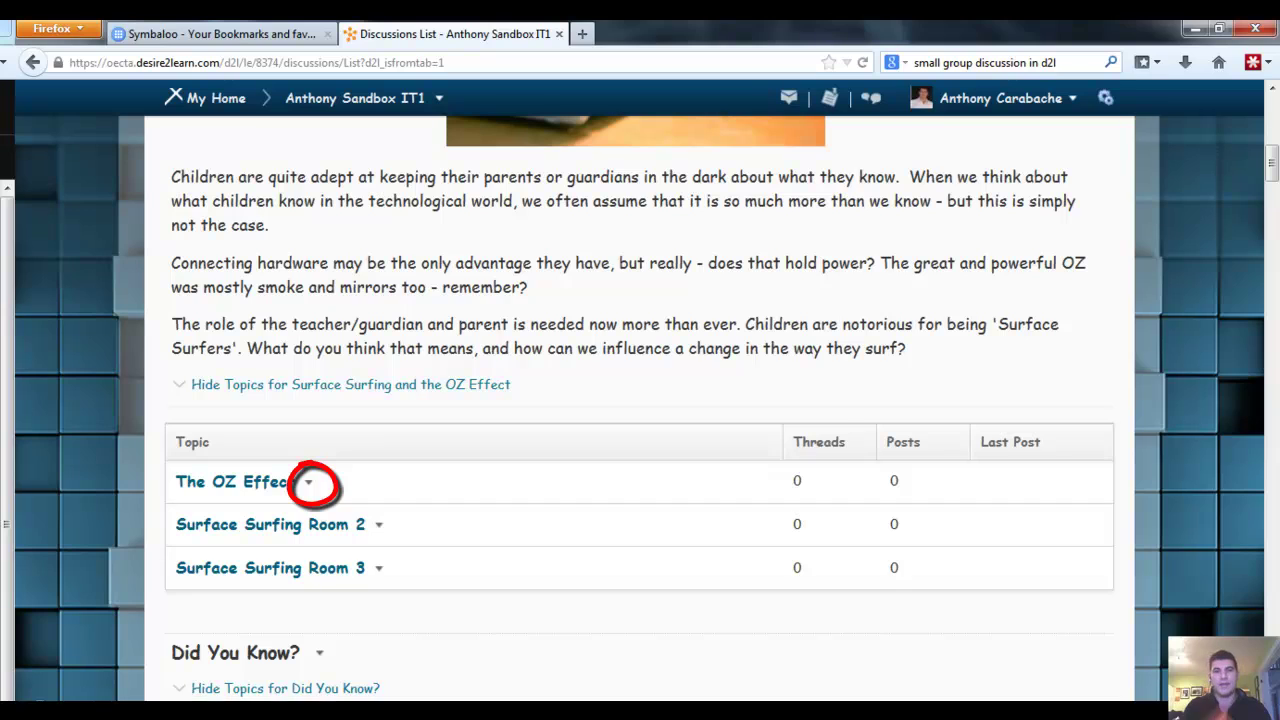
{"action": "left_click", "coordinate": [309, 483]}
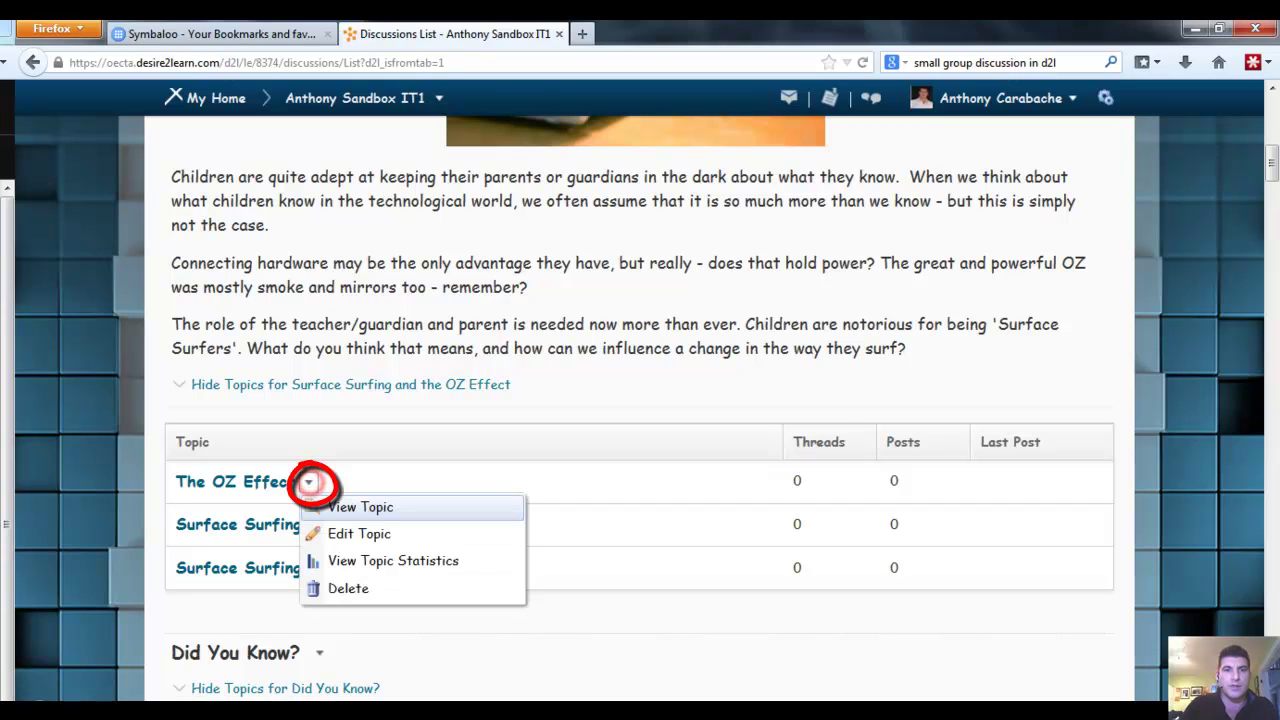
{"action": "left_click", "coordinate": [356, 542]}
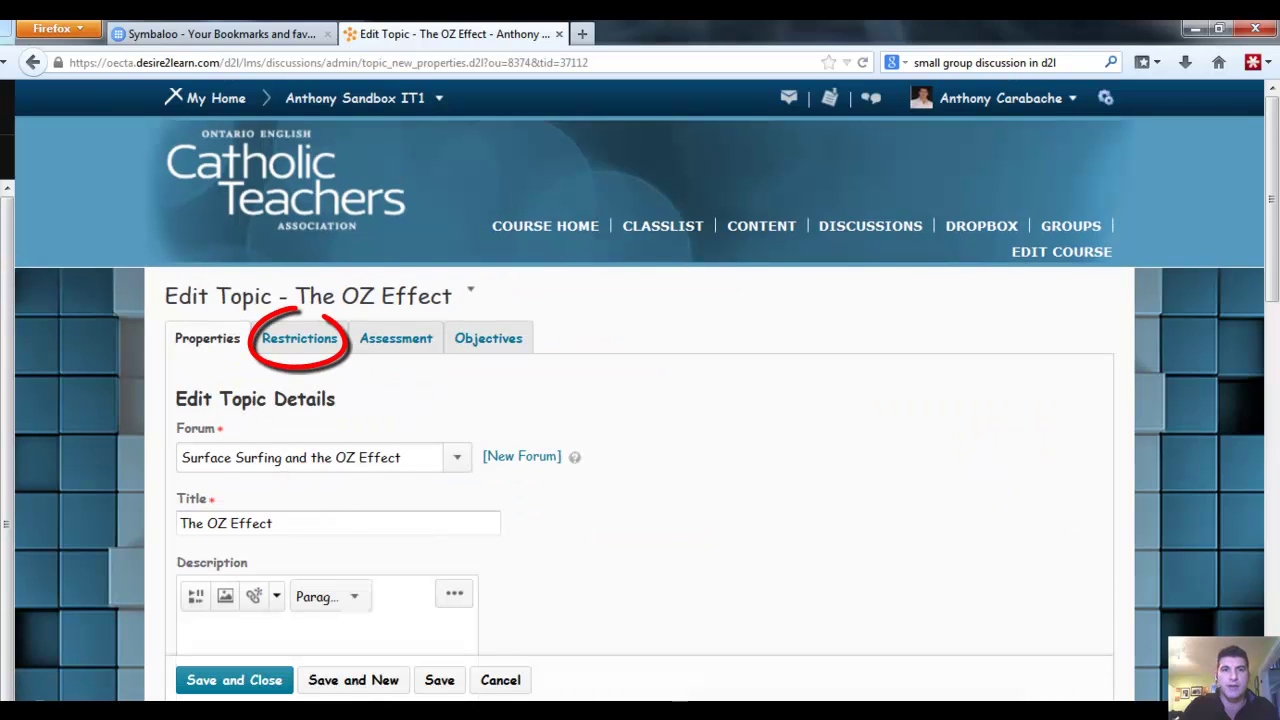
{"action": "left_click", "coordinate": [299, 338]}
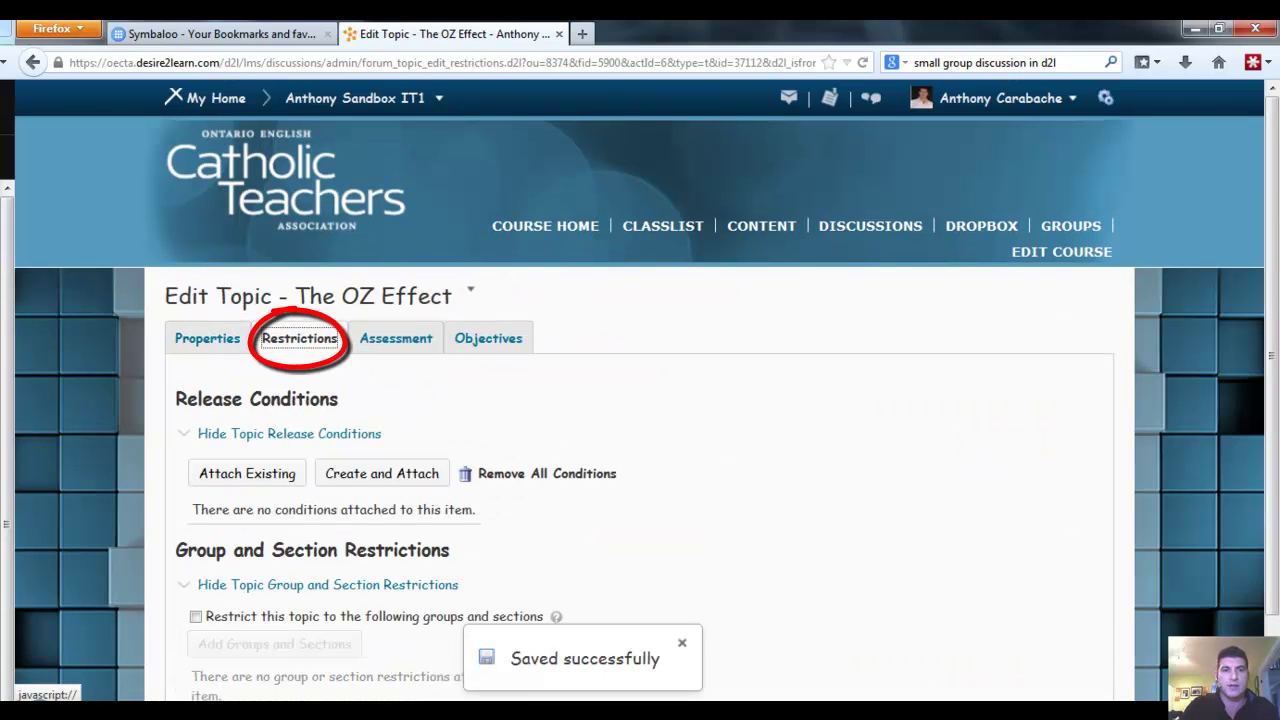
{"action": "scroll", "coordinate": [300, 340], "scroll_direction": "down", "scroll_amount": 2}
{"action": "left_click", "coordinate": [332, 538]}
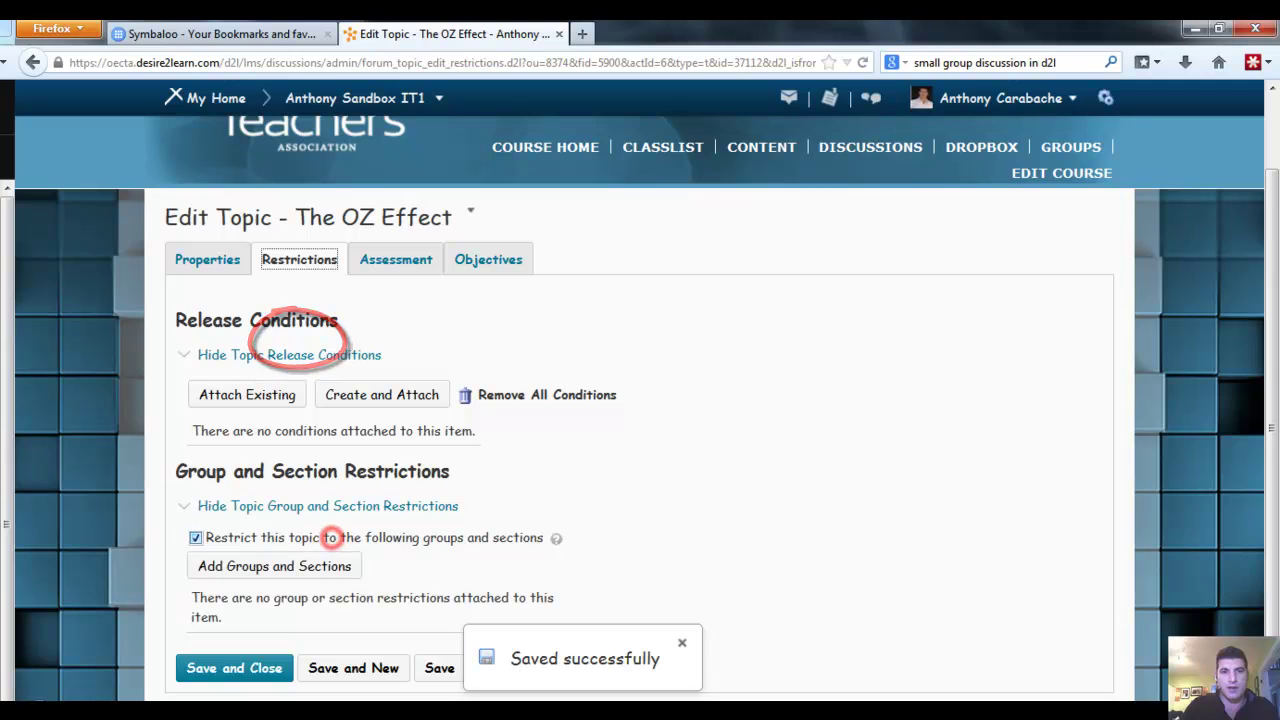
{"action": "left_click", "coordinate": [309, 566]}
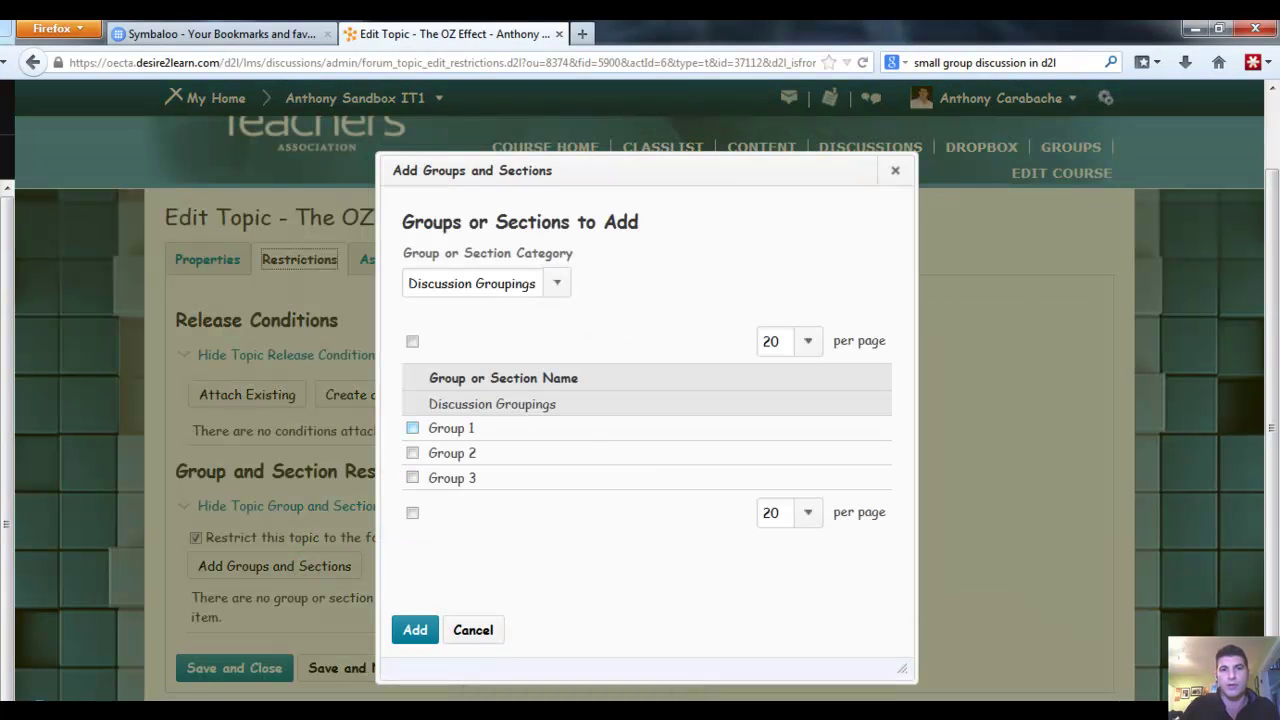
{"action": "left_click", "coordinate": [412, 428]}
{"action": "left_click", "coordinate": [415, 629]}
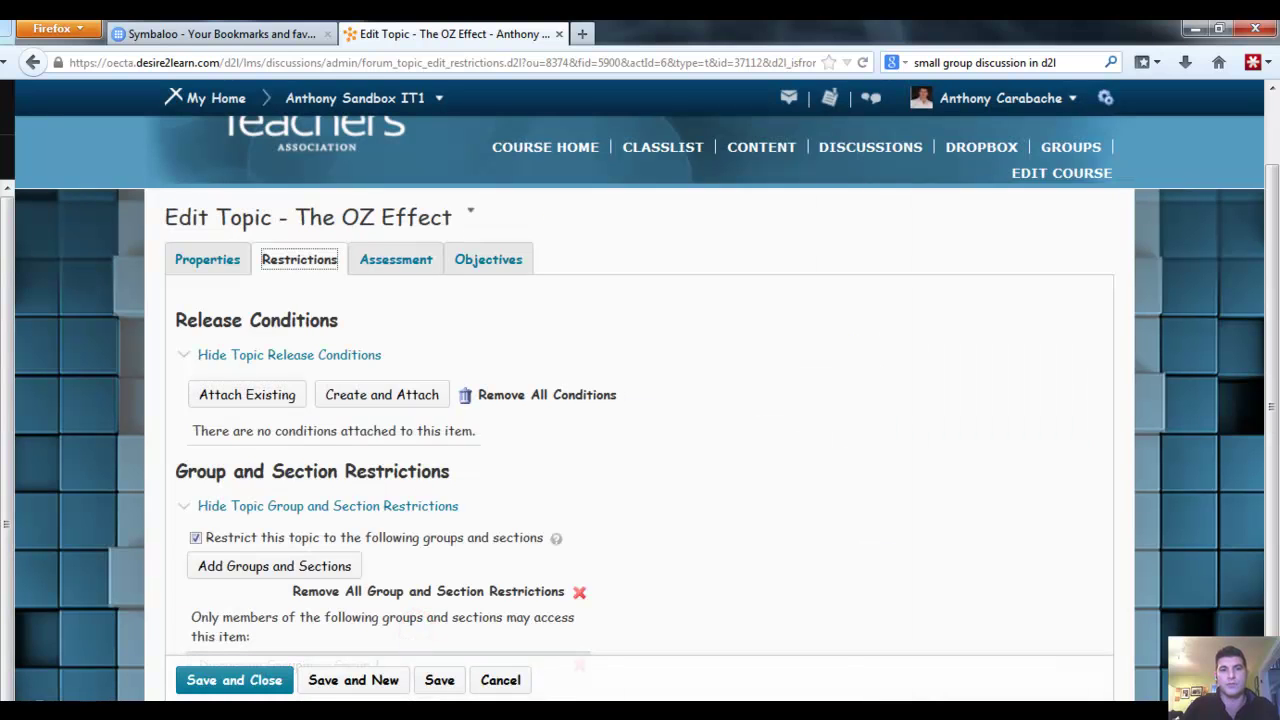
{"action": "left_click", "coordinate": [257, 679]}
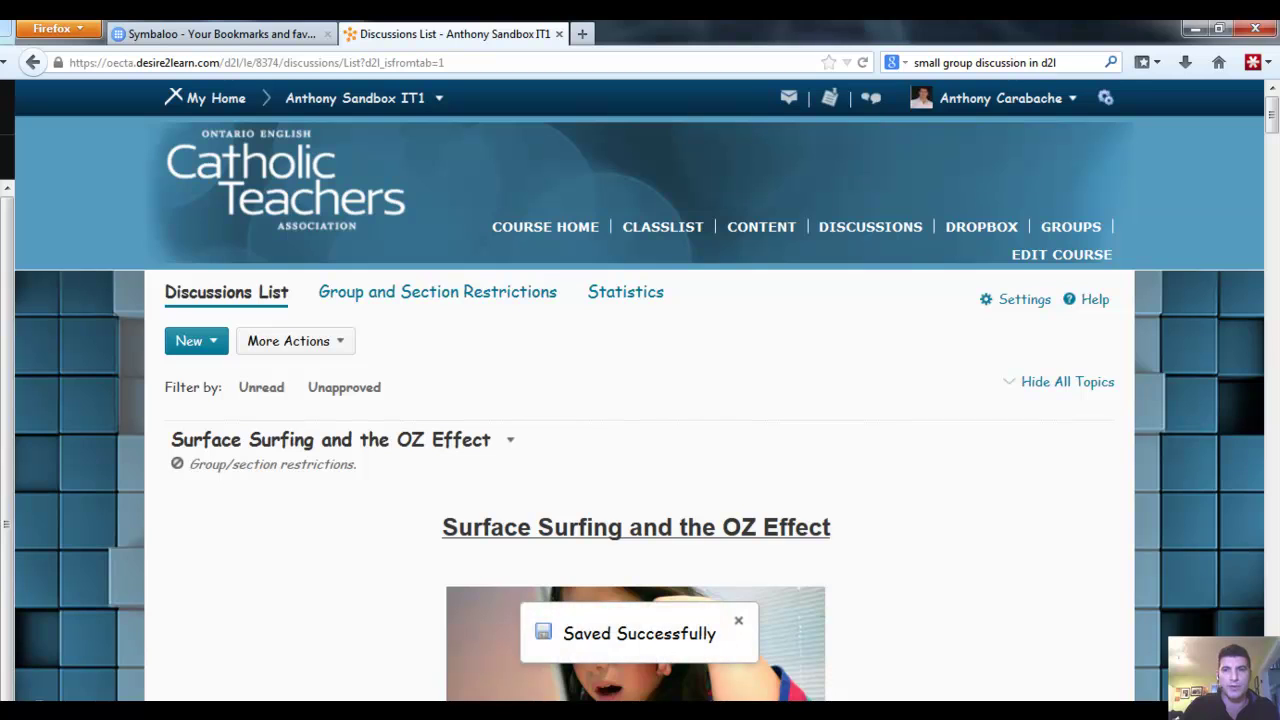
Step: Restrict the topic "Surface Surfing Room 2" to Group 2 of Discussion Groupings, and save and close it
{"action": "scroll", "coordinate": [640, 400], "scroll_direction": "down", "scroll_amount": 7}
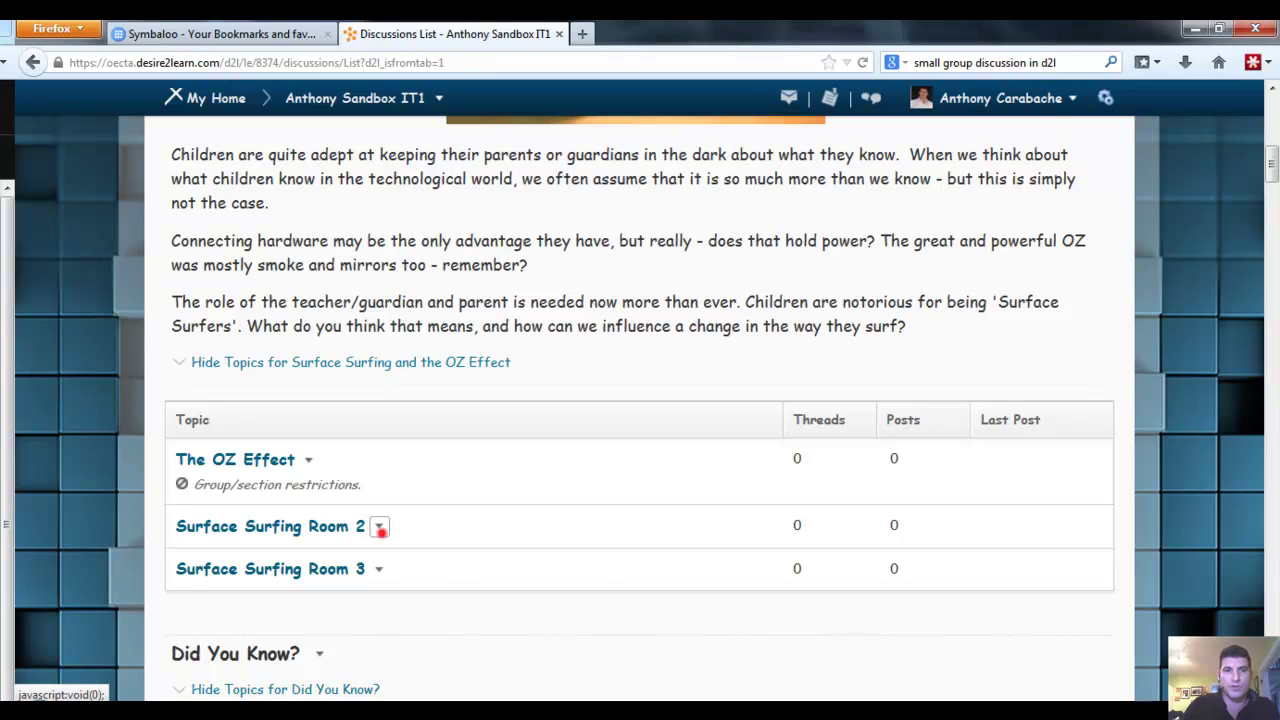
{"action": "left_click", "coordinate": [379, 528]}
{"action": "left_click", "coordinate": [414, 577]}
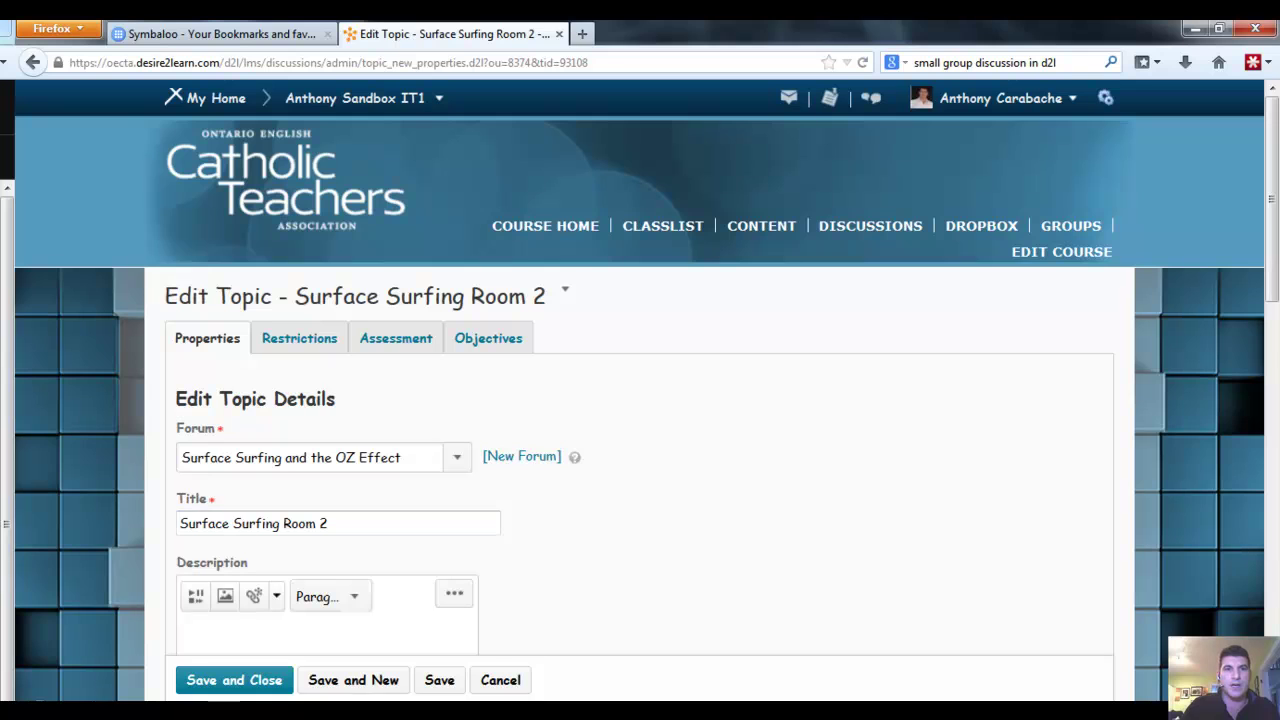
{"action": "left_click", "coordinate": [327, 342]}
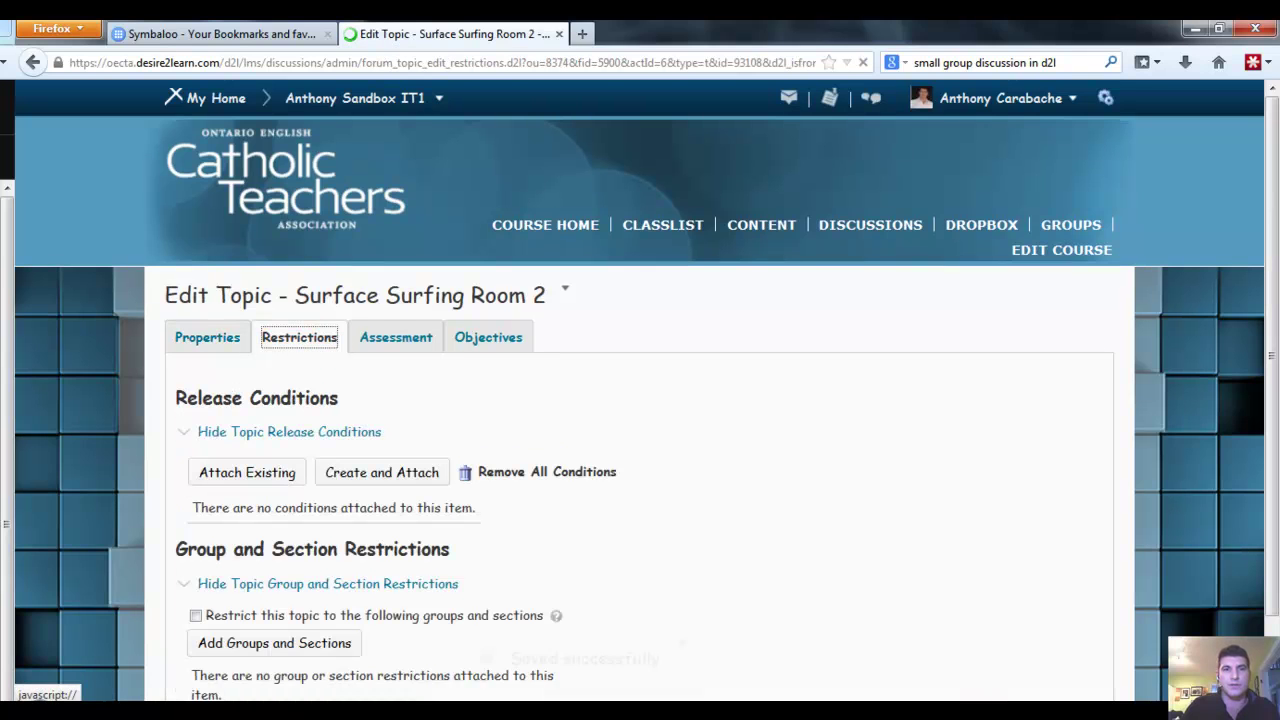
{"action": "scroll", "coordinate": [640, 400], "scroll_direction": "down", "scroll_amount": 2}
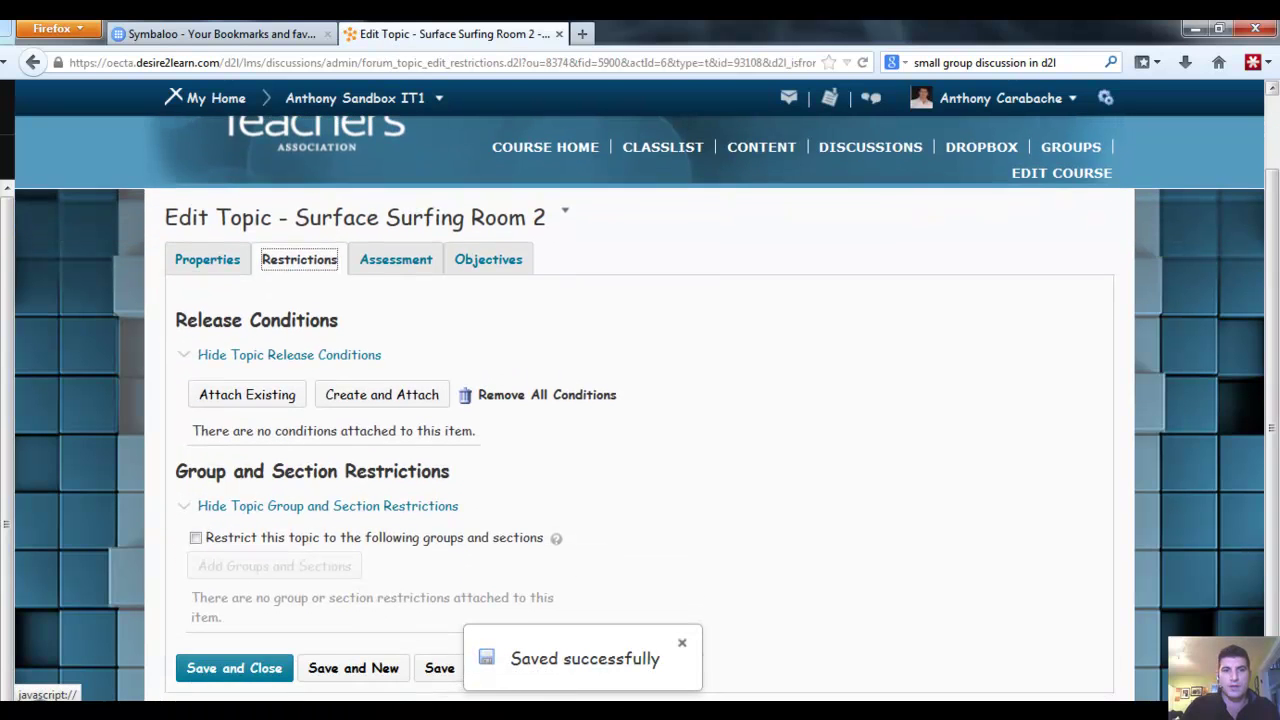
{"action": "left_click", "coordinate": [195, 537]}
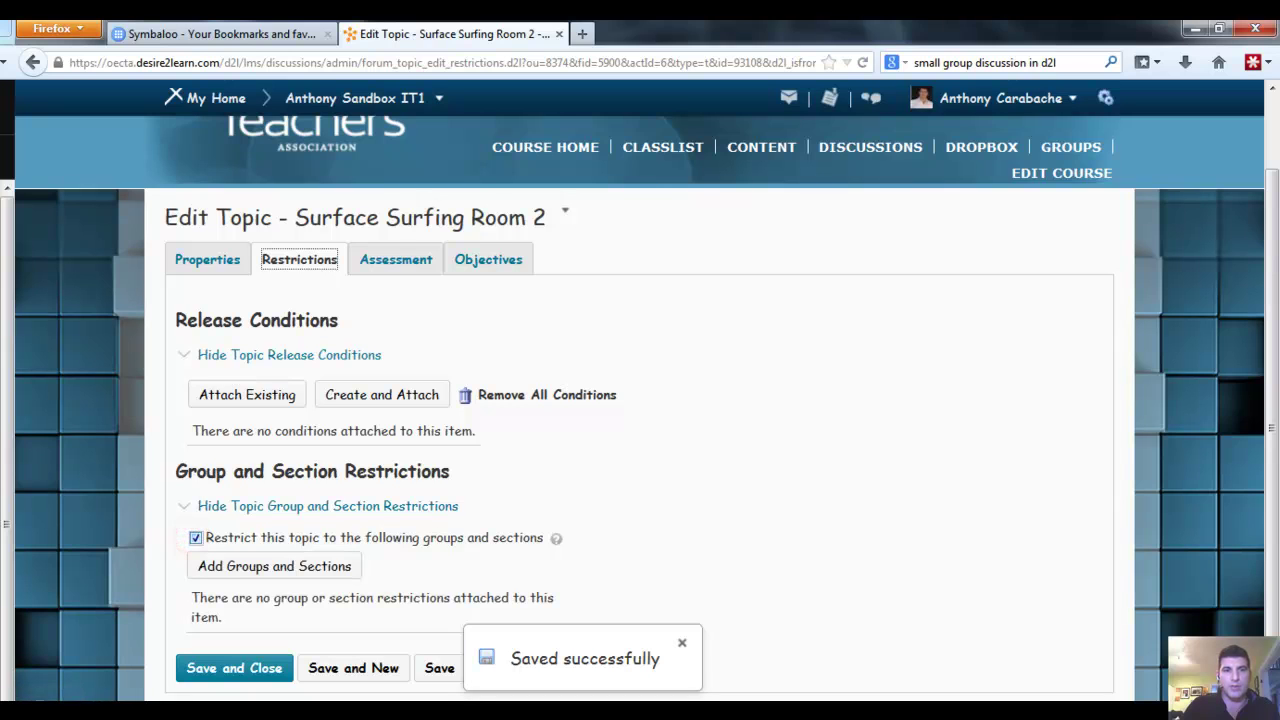
{"action": "left_click", "coordinate": [266, 566]}
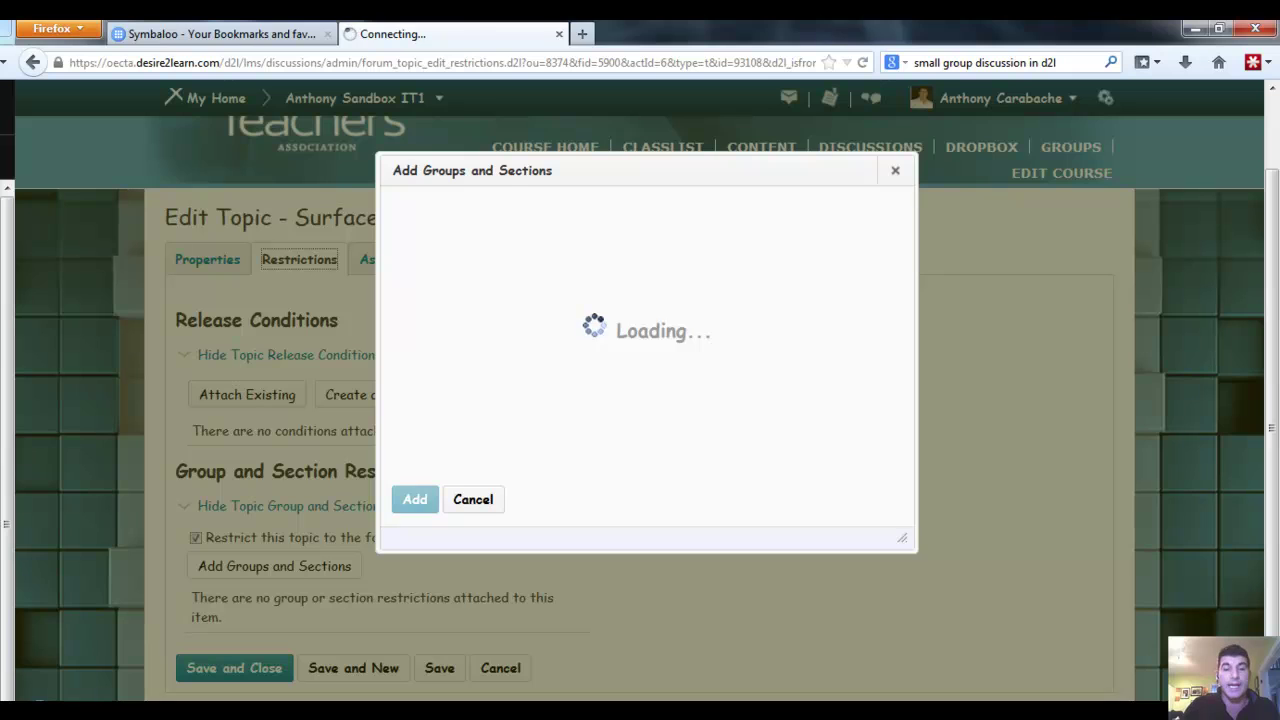
{"action": "left_click", "coordinate": [412, 453]}
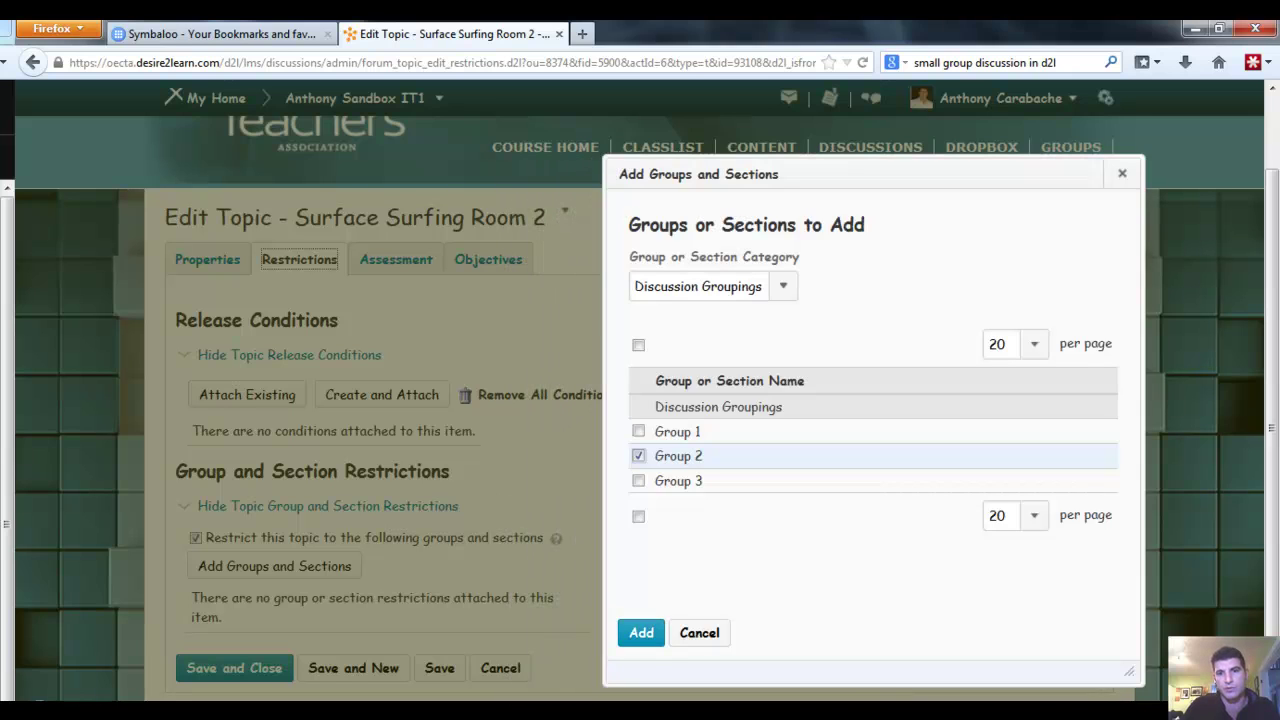
{"action": "left_click", "coordinate": [641, 632]}
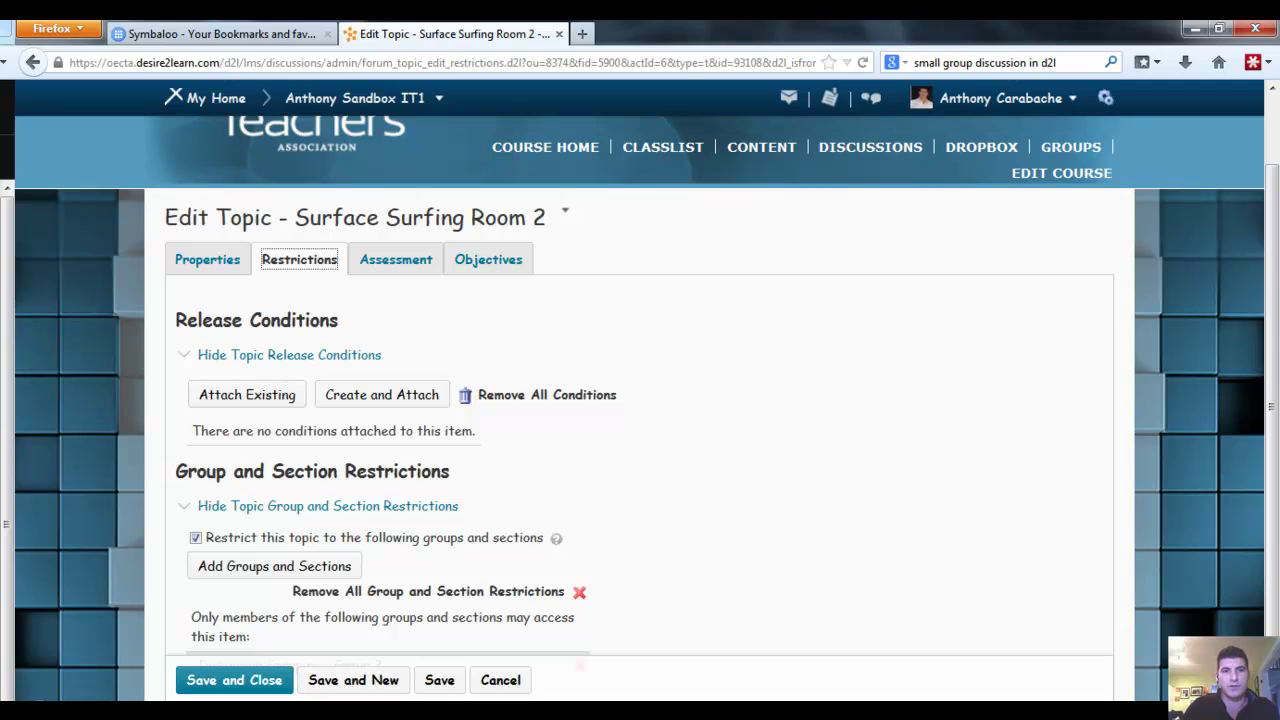
{"action": "left_click", "coordinate": [222, 680]}
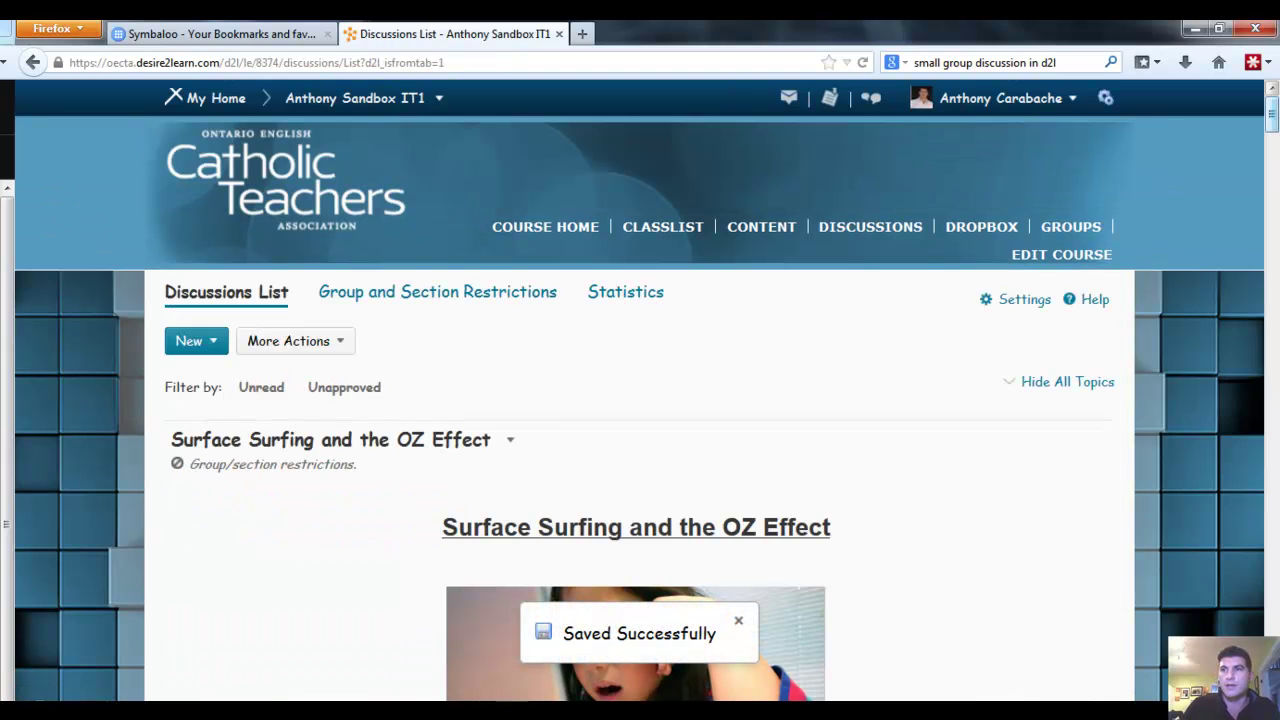
Step: Restrict the topic "Surface Surfing Room 3" to Group 3 of Discussion Groupings, and save and close it
{"action": "scroll", "coordinate": [640, 400], "scroll_direction": "down", "scroll_amount": 10}
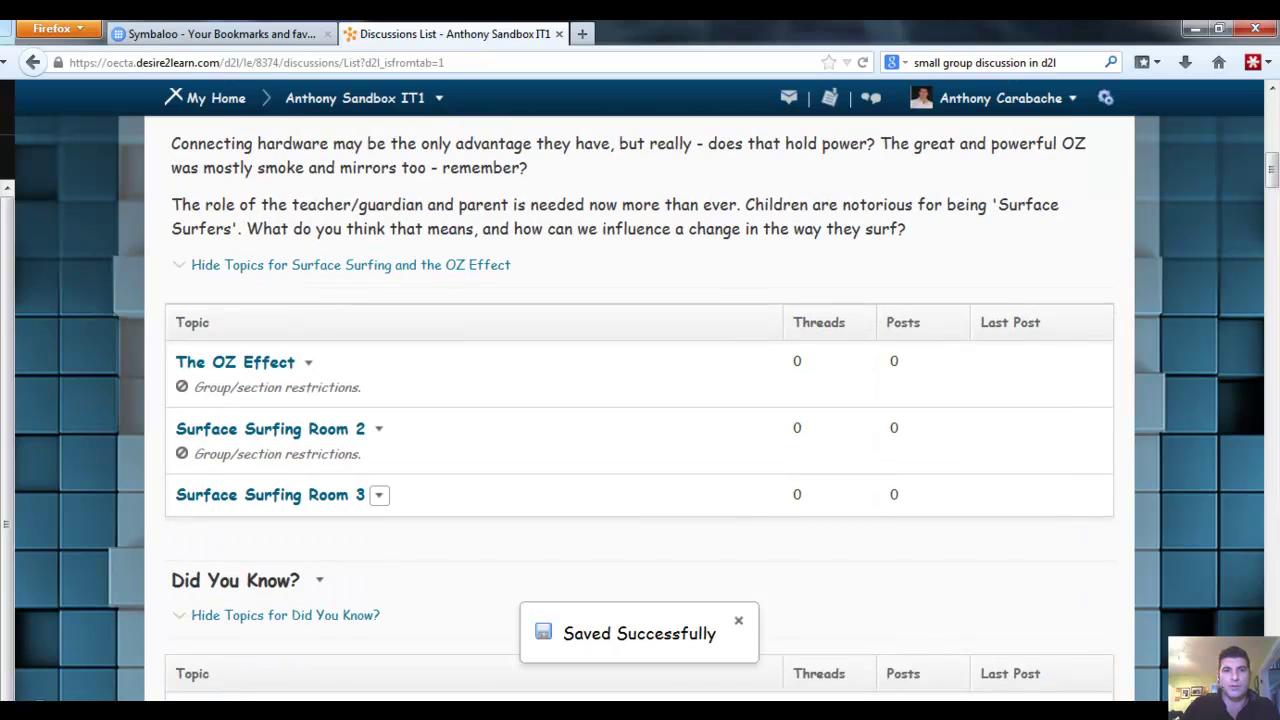
{"action": "left_click", "coordinate": [379, 495]}
{"action": "left_click", "coordinate": [411, 547]}
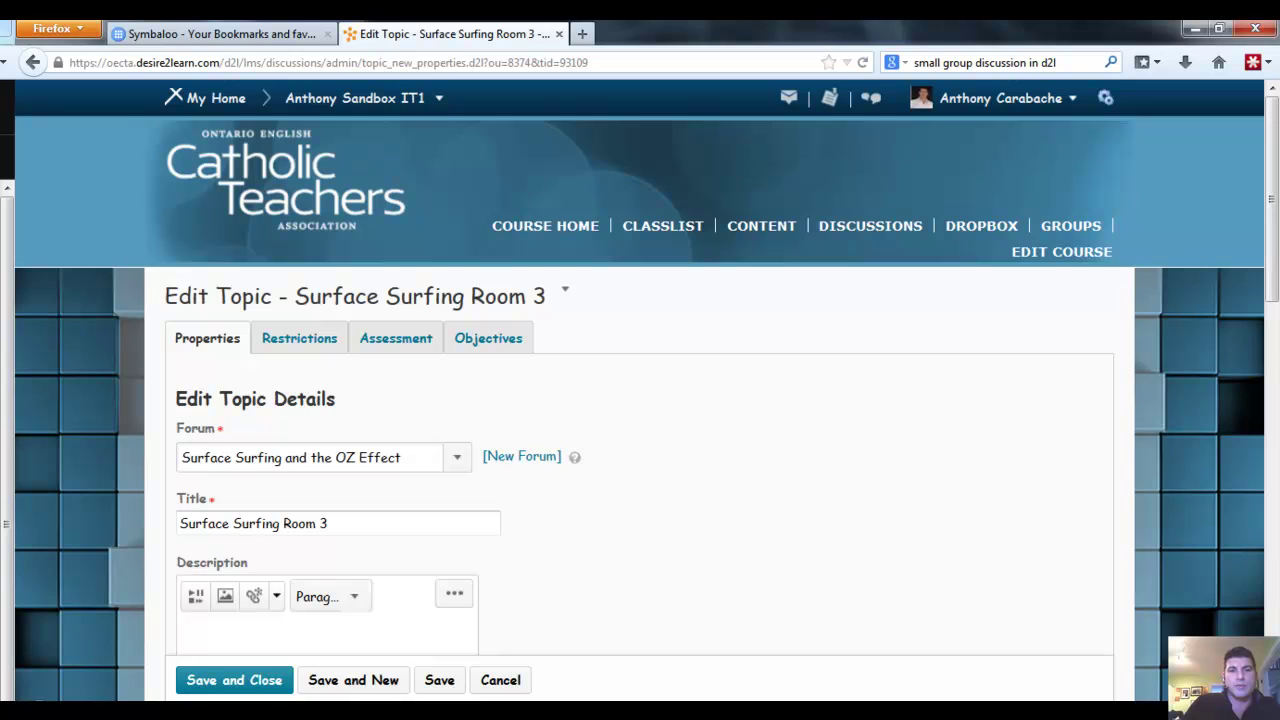
{"action": "left_click", "coordinate": [318, 336]}
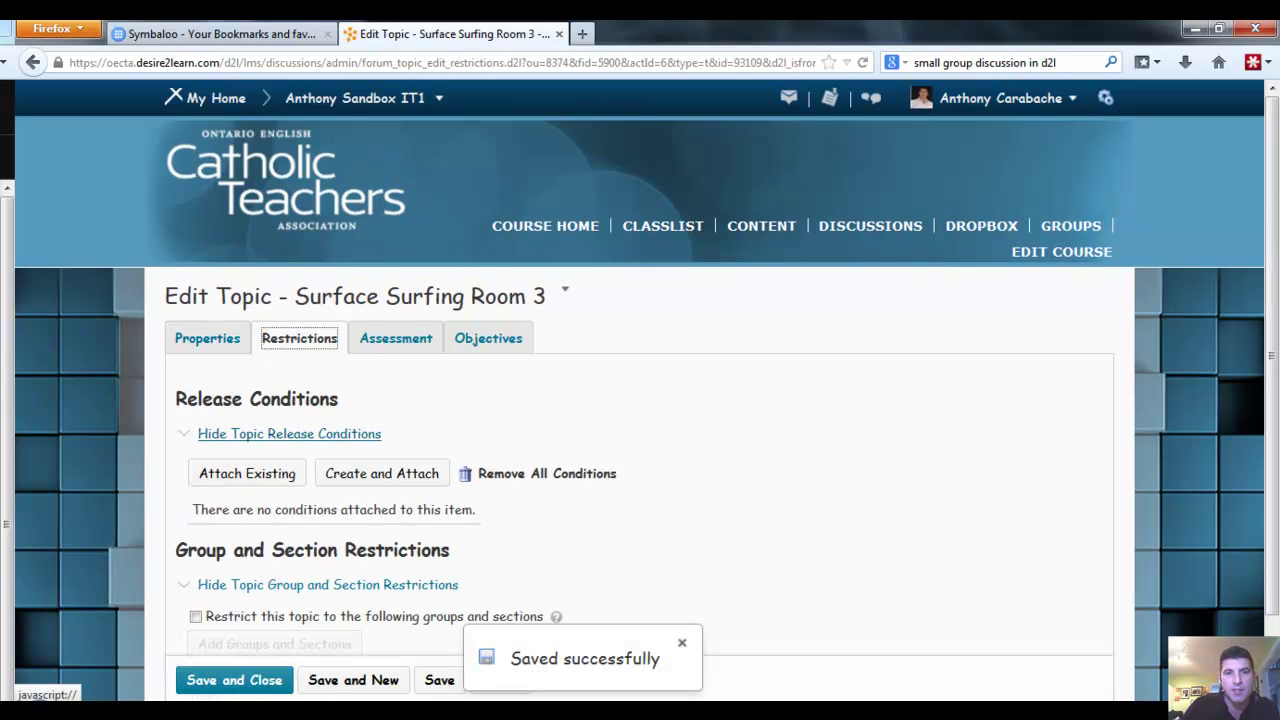
{"action": "scroll", "coordinate": [640, 400], "scroll_direction": "down", "scroll_amount": 2}
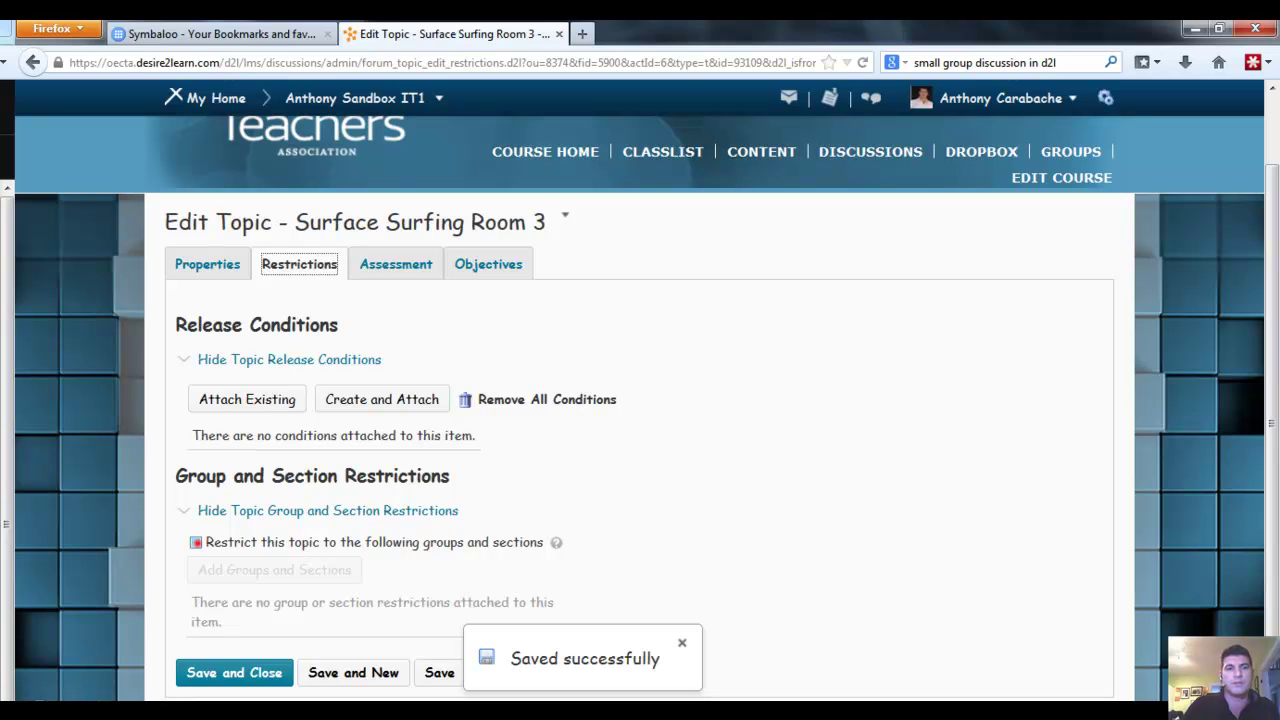
{"action": "left_click", "coordinate": [196, 542]}
{"action": "left_click", "coordinate": [274, 567]}
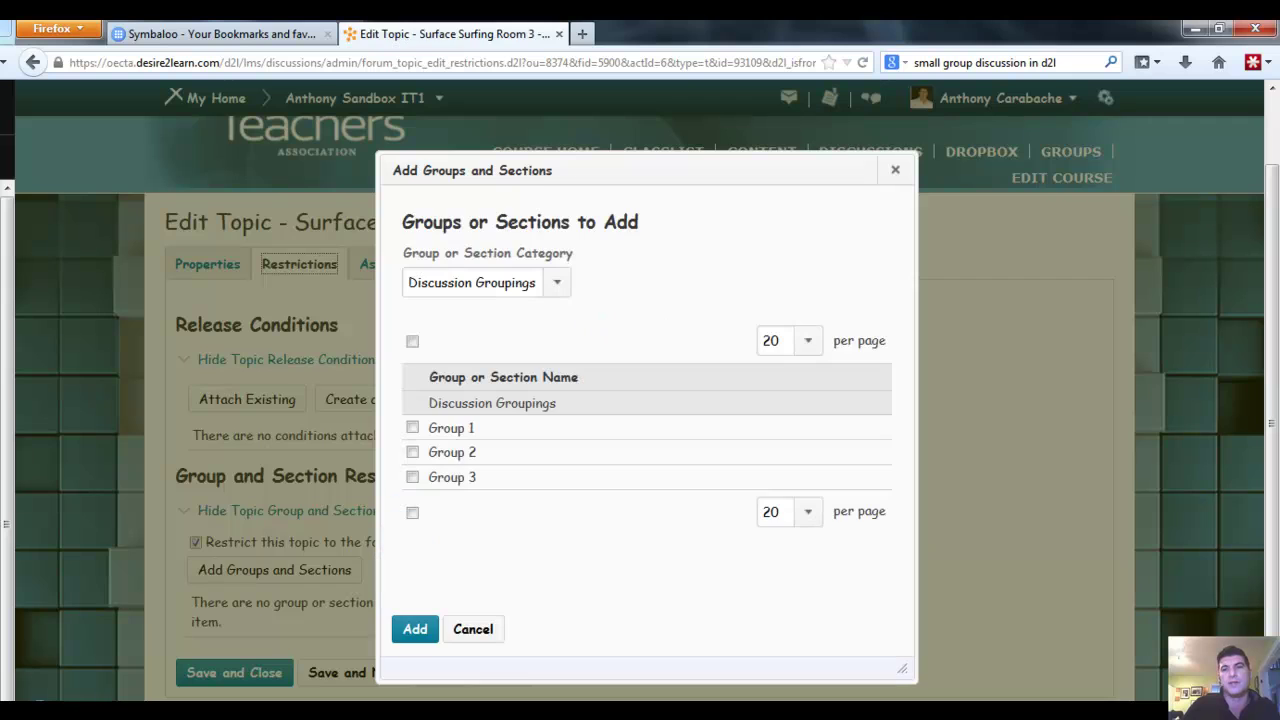
{"action": "left_click", "coordinate": [412, 477]}
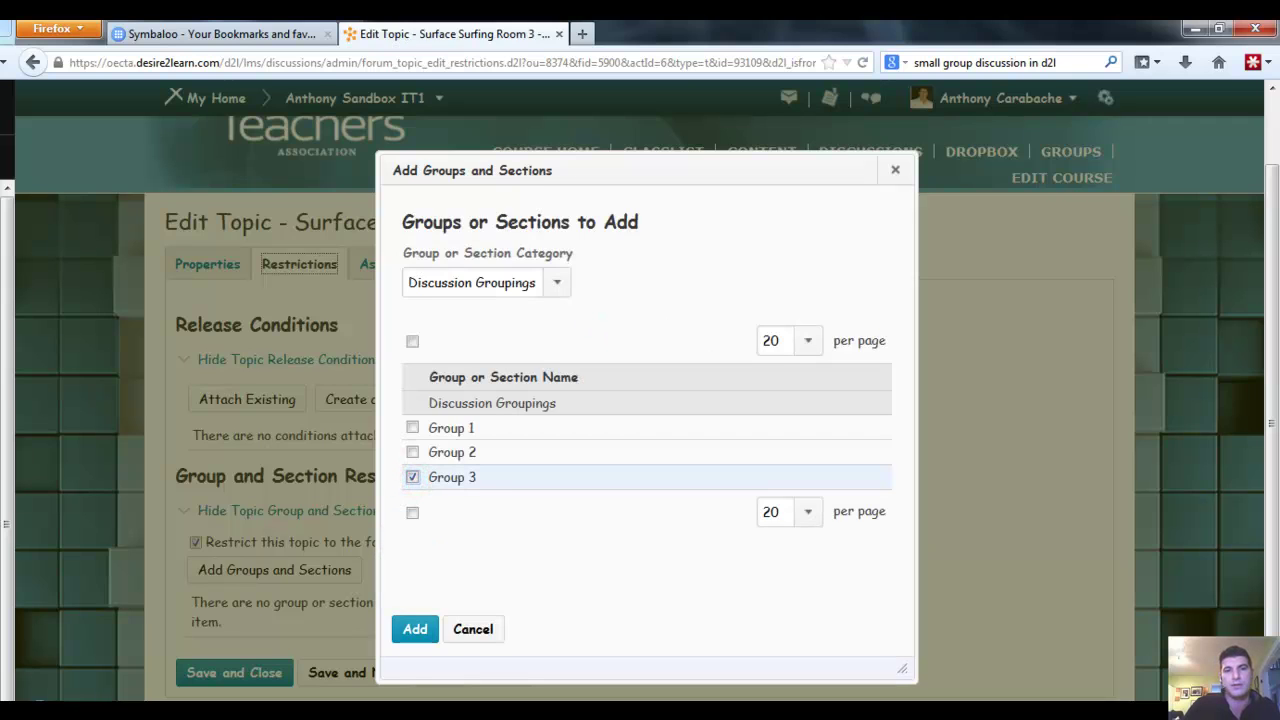
{"action": "left_click", "coordinate": [414, 627]}
{"action": "scroll", "coordinate": [640, 408], "scroll_direction": "down", "scroll_amount": 1}
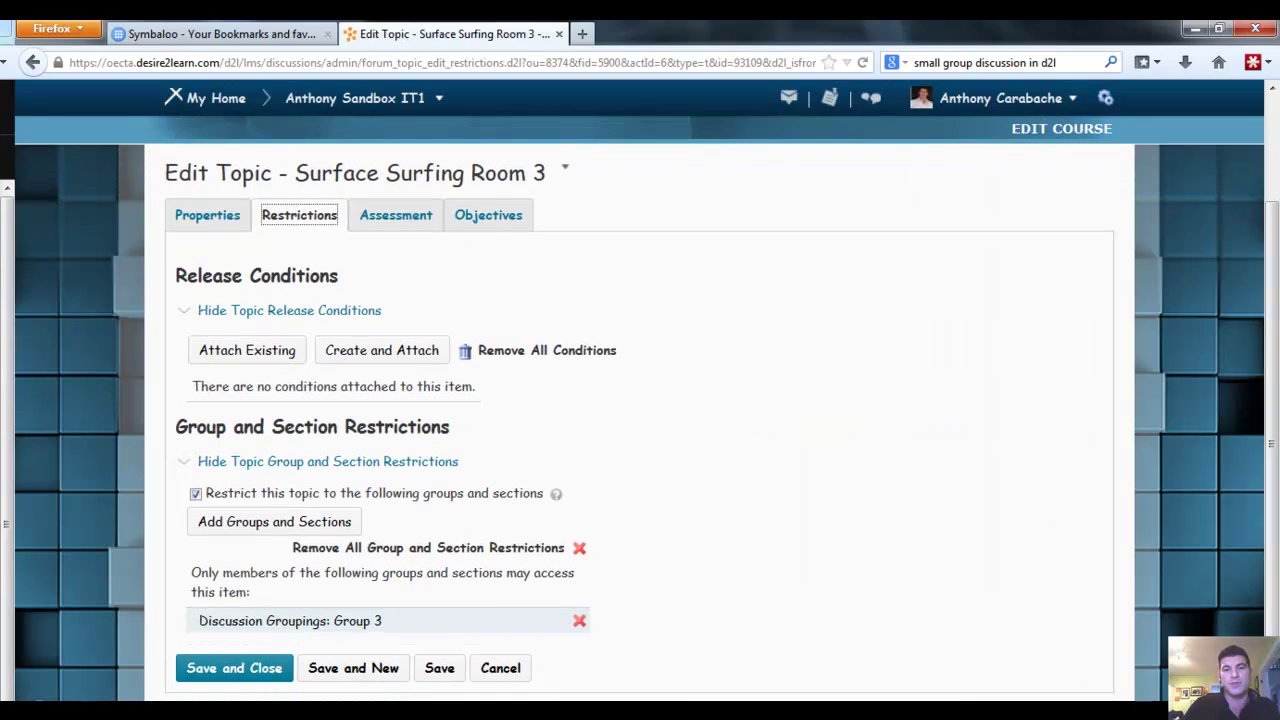
{"action": "left_click", "coordinate": [245, 668]}
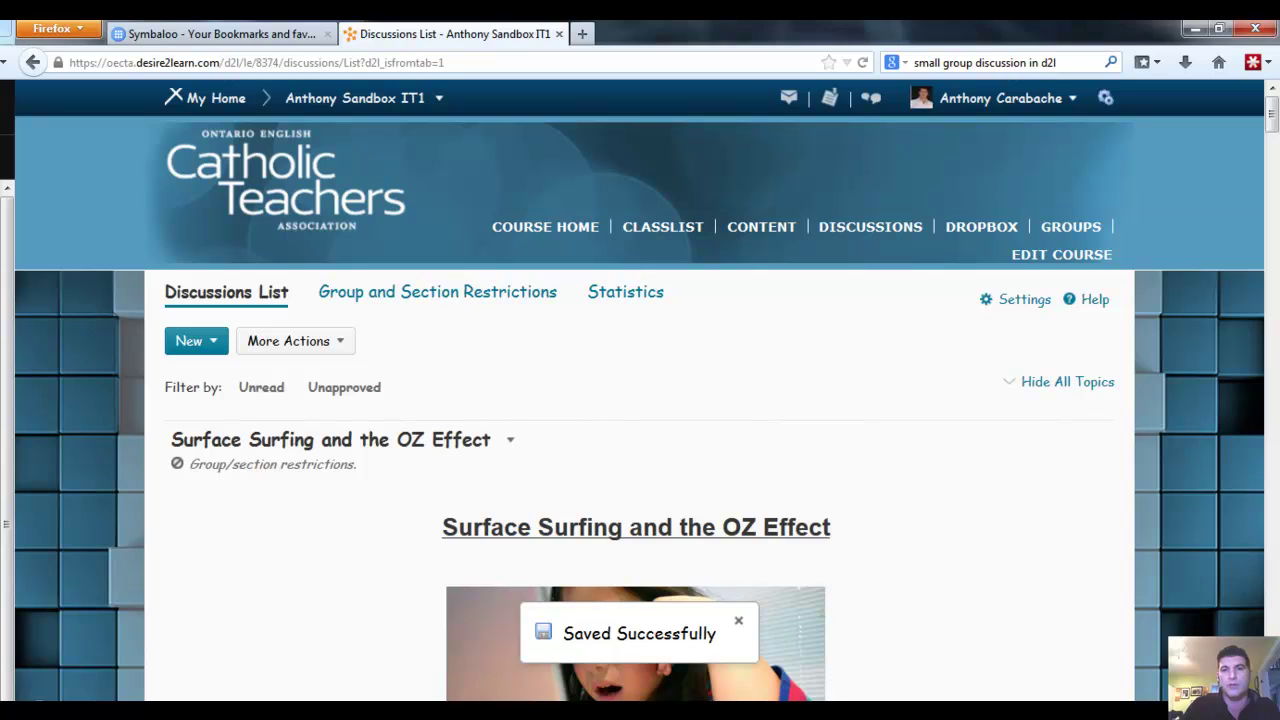
Step: Open the course classlist
{"action": "left_click", "coordinate": [662, 226]}
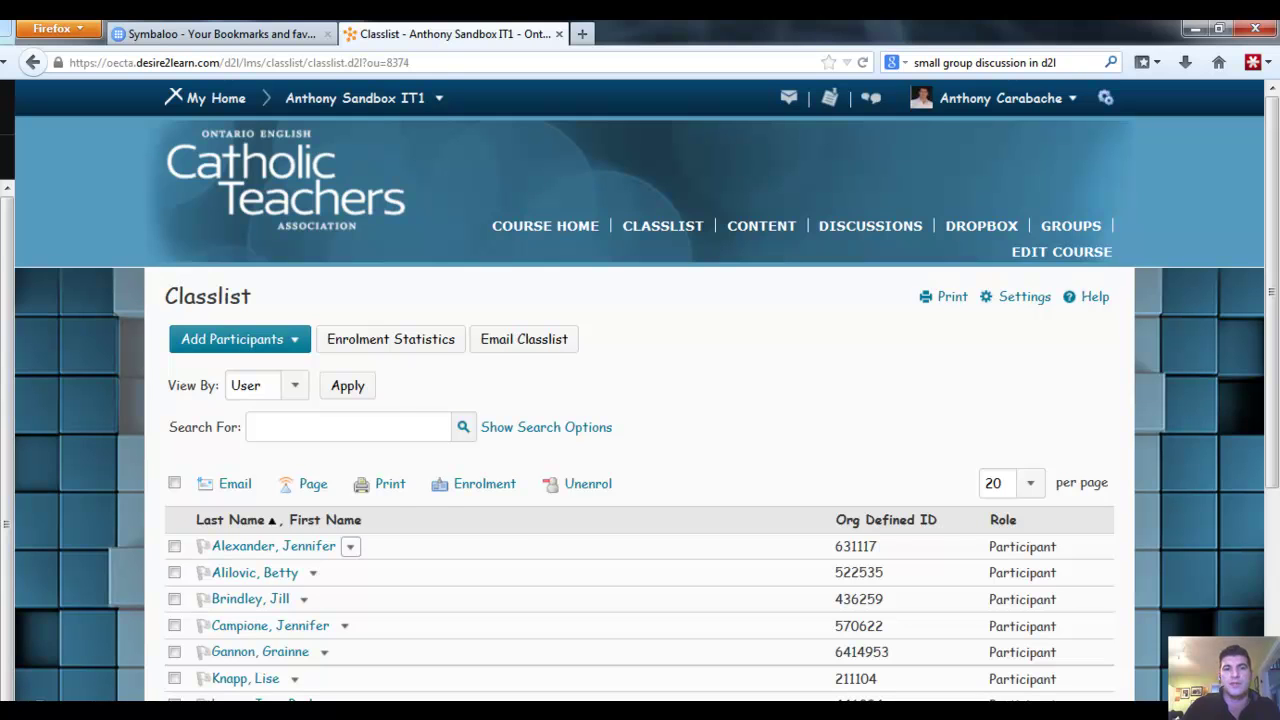
{"action": "left_click", "coordinate": [350, 546]}
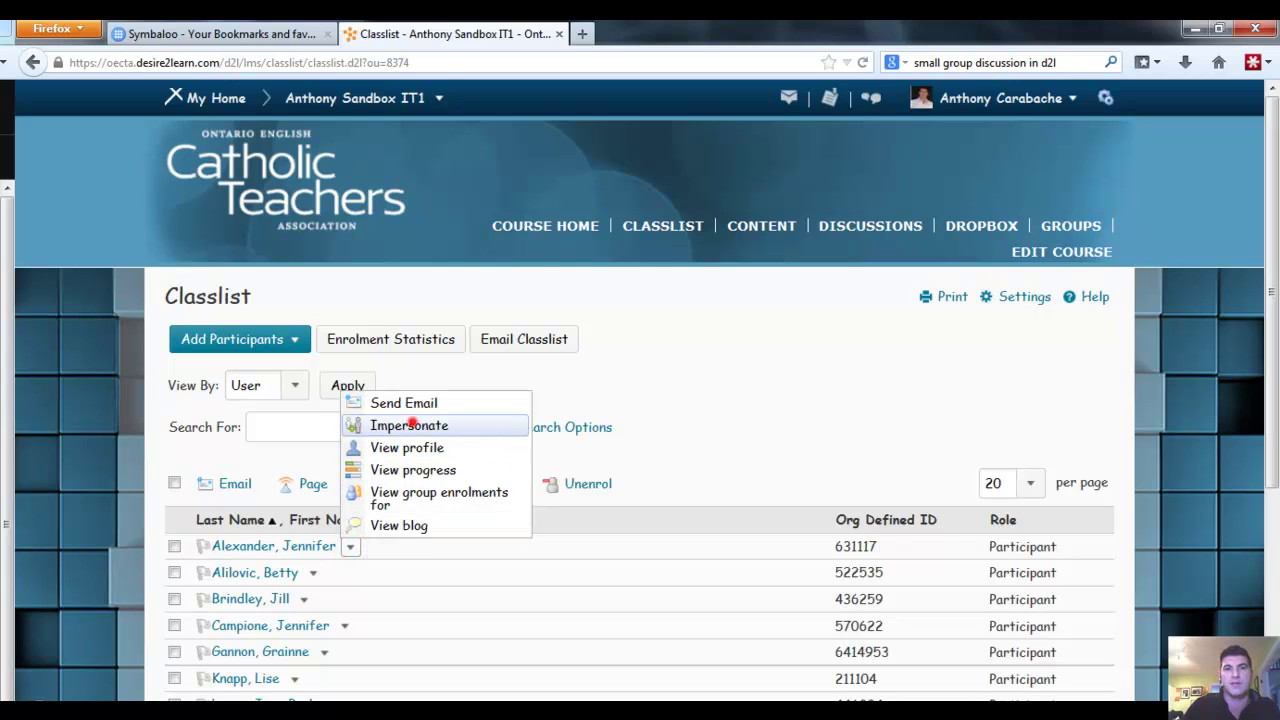
{"action": "left_click", "coordinate": [411, 424]}
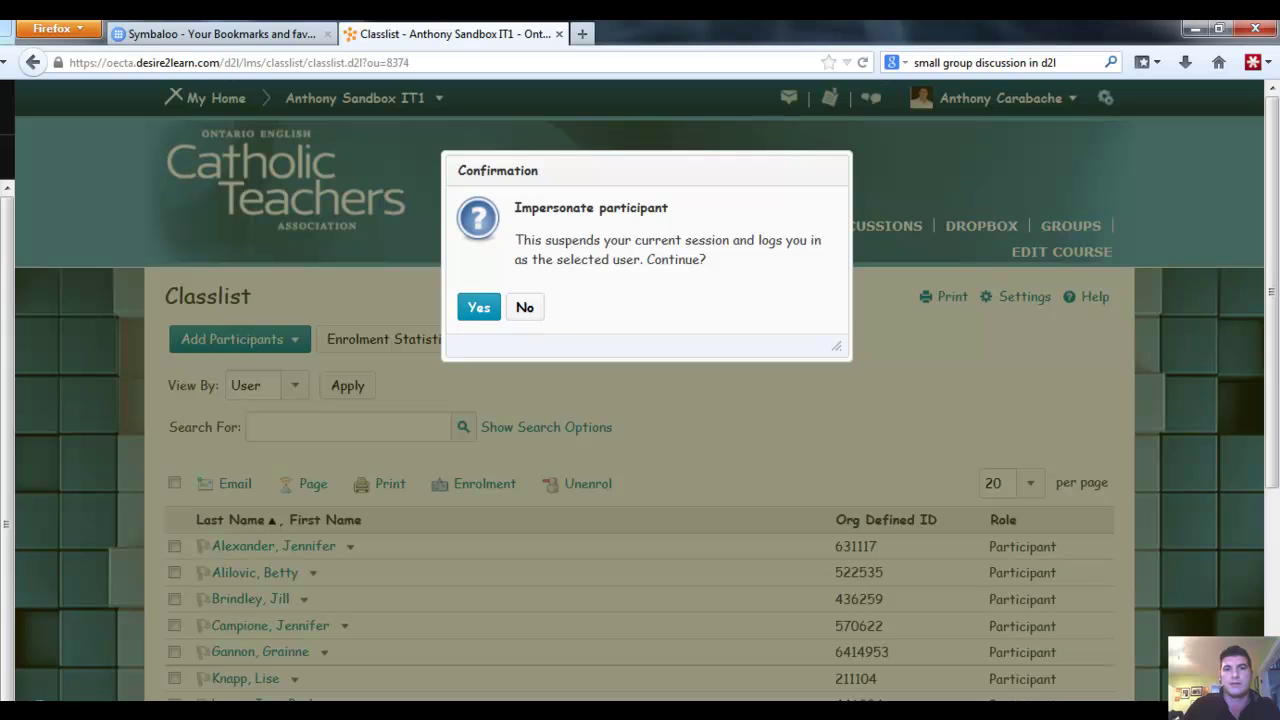
{"action": "left_click", "coordinate": [520, 307]}
Step: Impersonate the first participant in the classlist and confirm the switch to that participant's session
{"action": "left_click", "coordinate": [350, 546]}
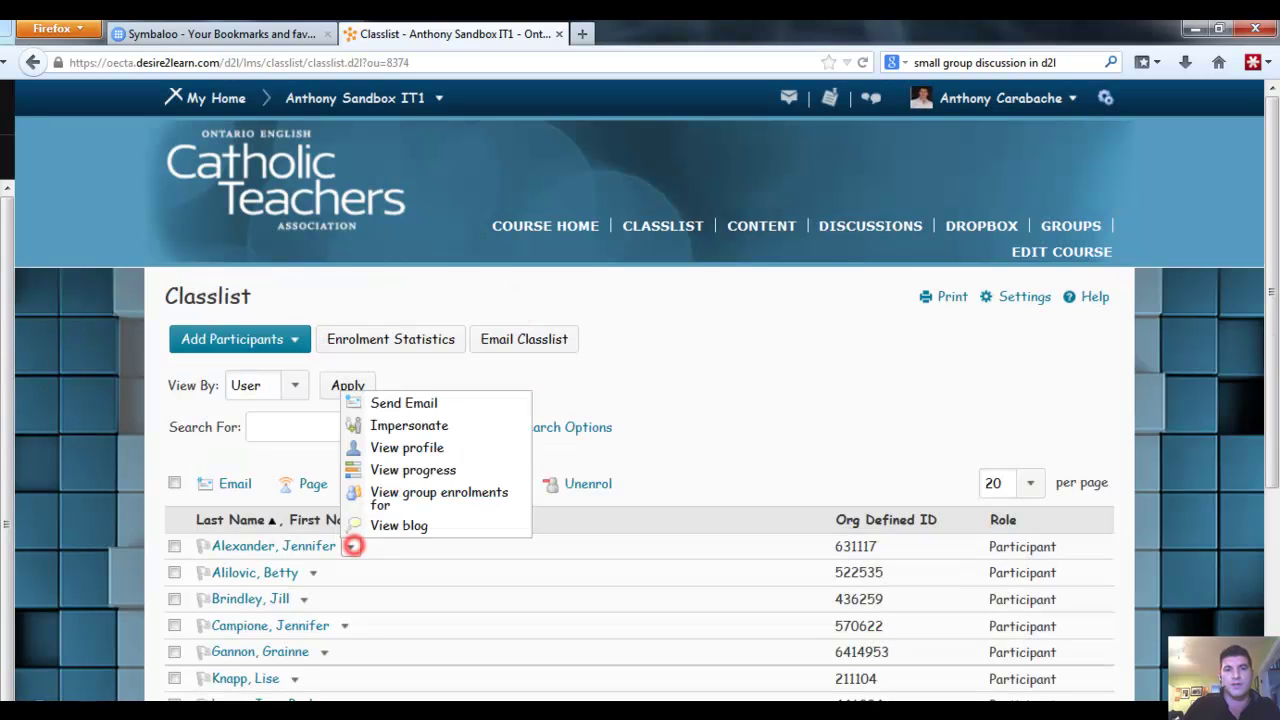
{"action": "left_click", "coordinate": [404, 426]}
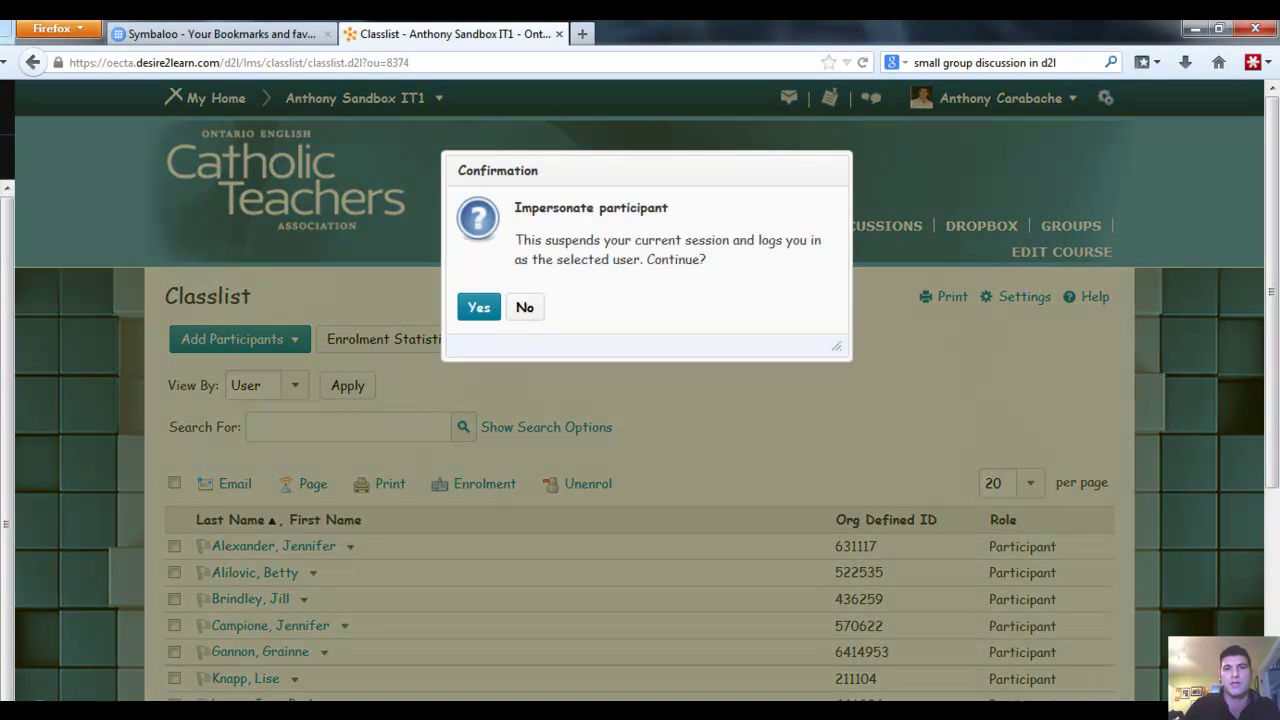
{"action": "left_click", "coordinate": [477, 308]}
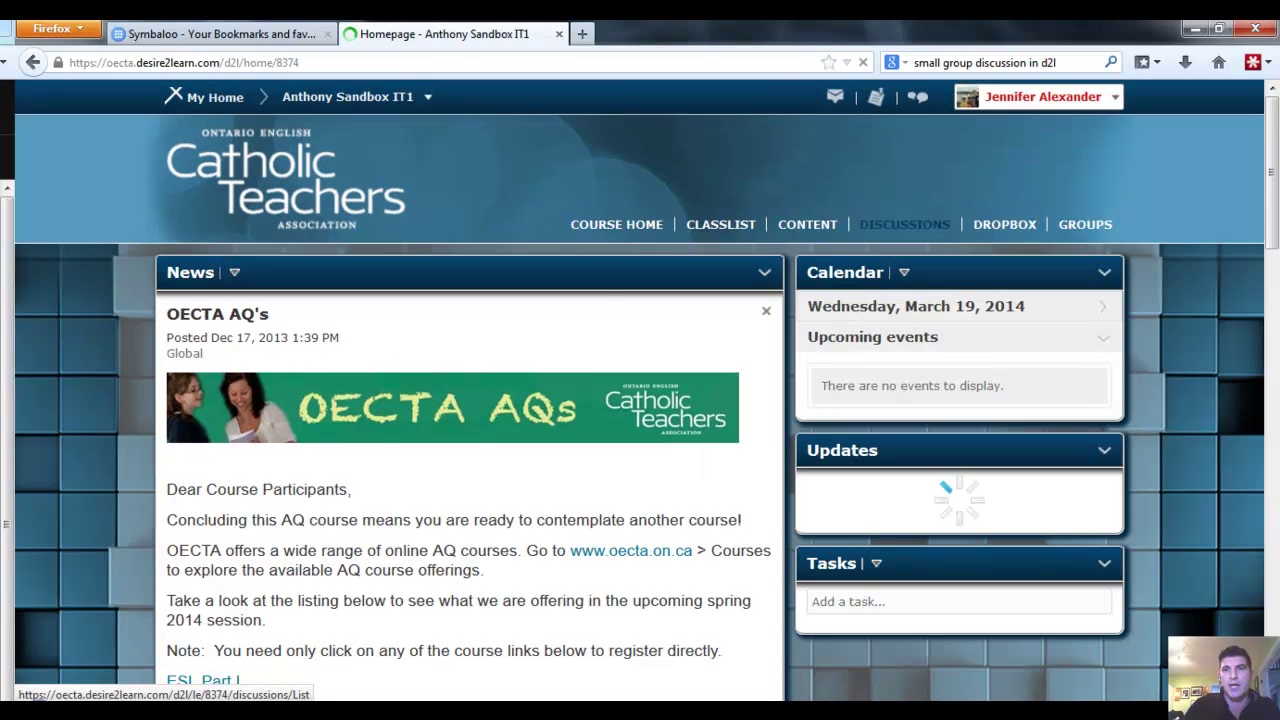
Step: Check which topics the impersonated participant can access in the "Surface Surfing and the OZ Effect" forum, and view "Surface Surfing Room 2"
{"action": "left_click", "coordinate": [905, 224]}
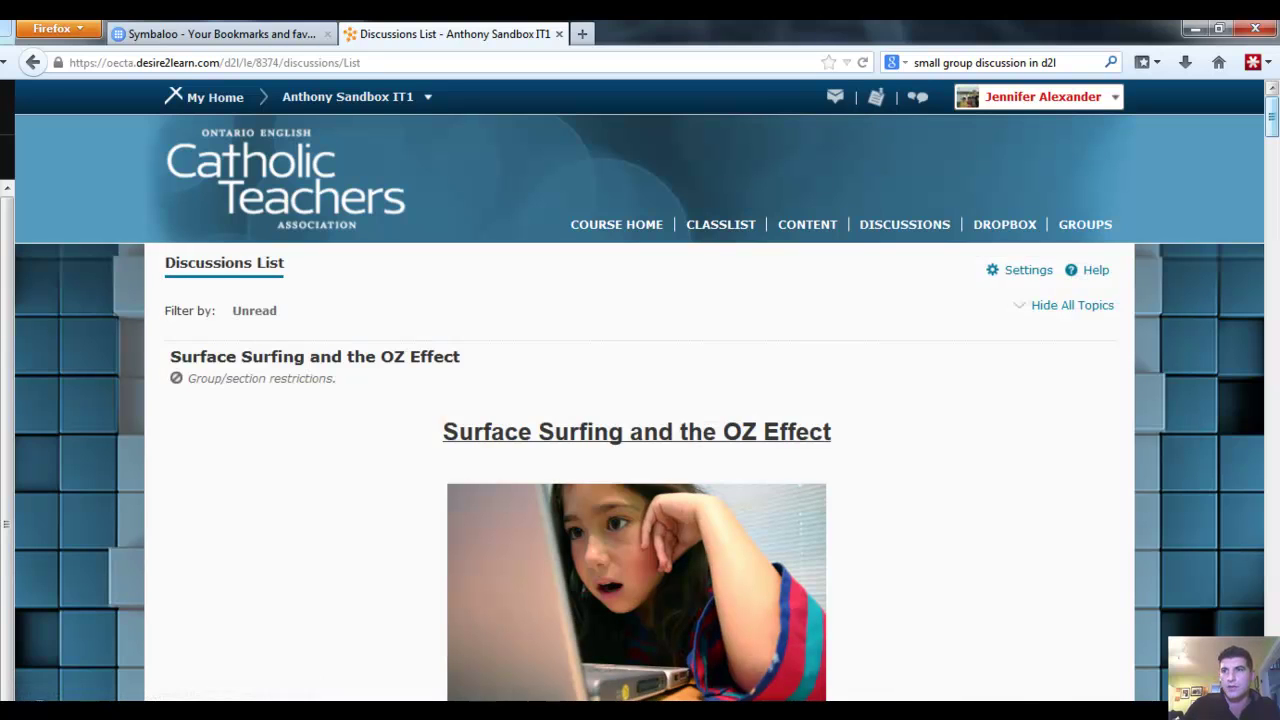
{"action": "scroll", "coordinate": [640, 400], "scroll_direction": "down", "scroll_amount": 4}
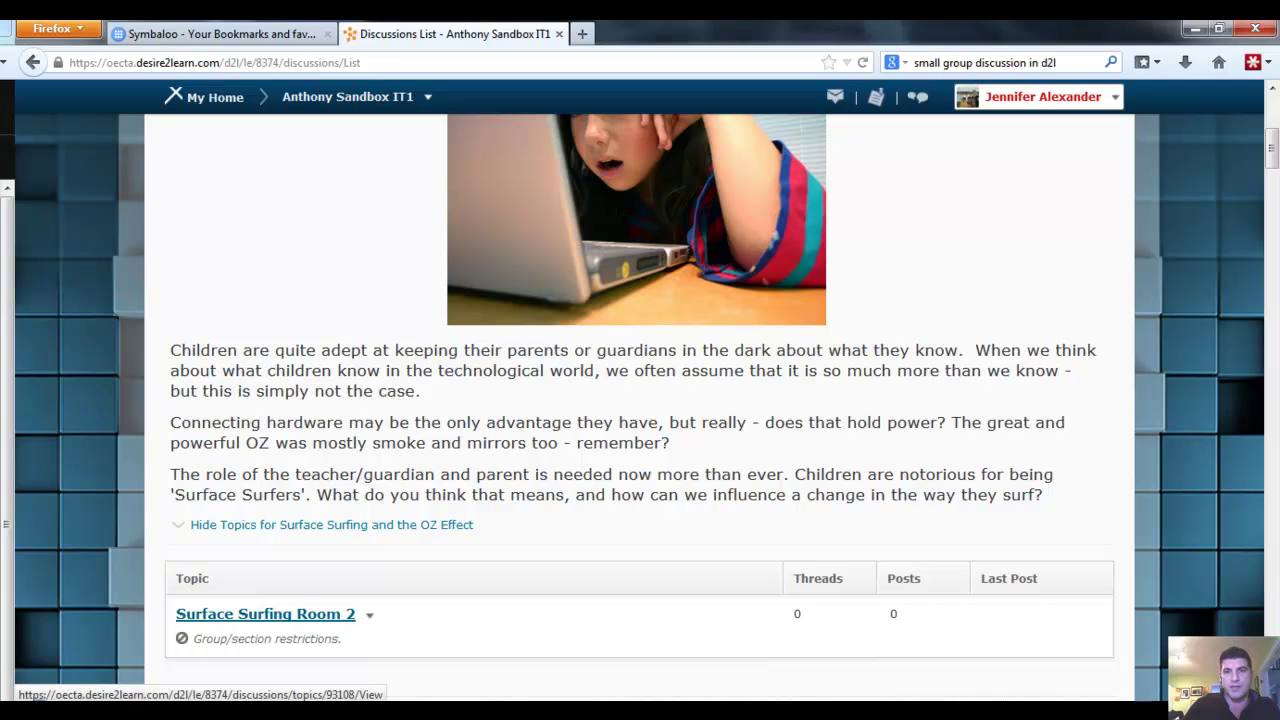
{"action": "left_click", "coordinate": [300, 614]}
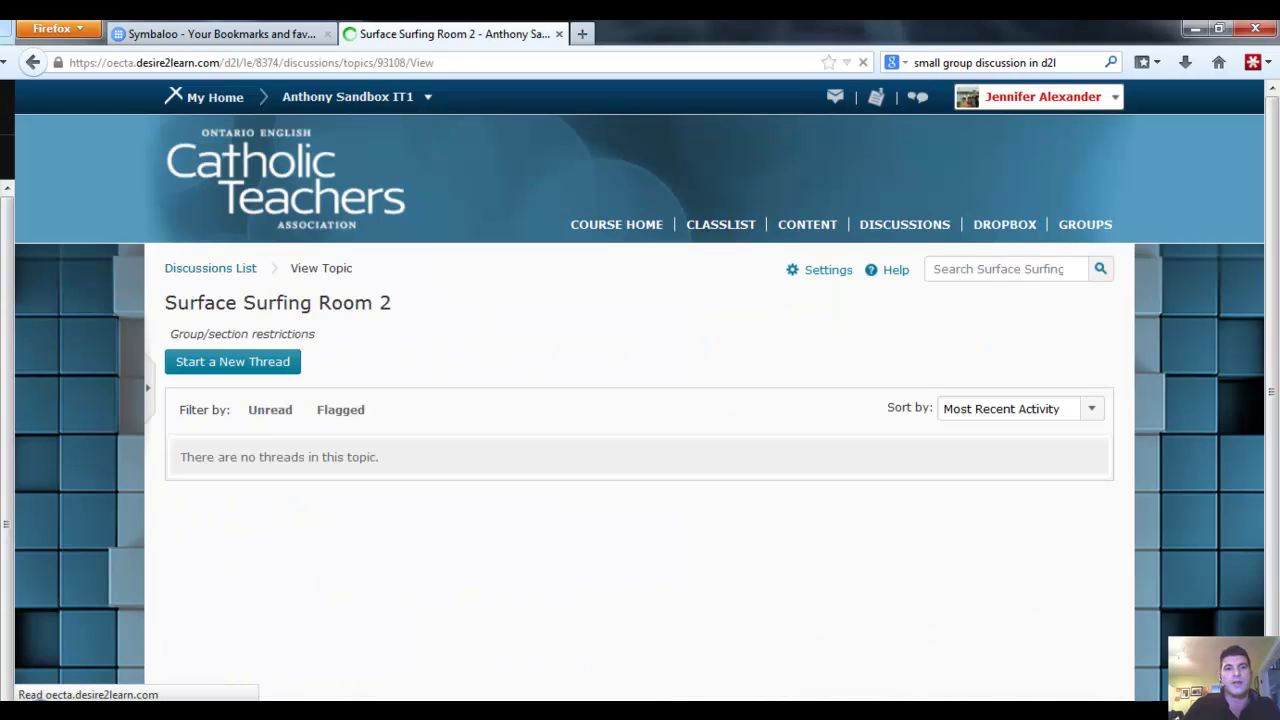